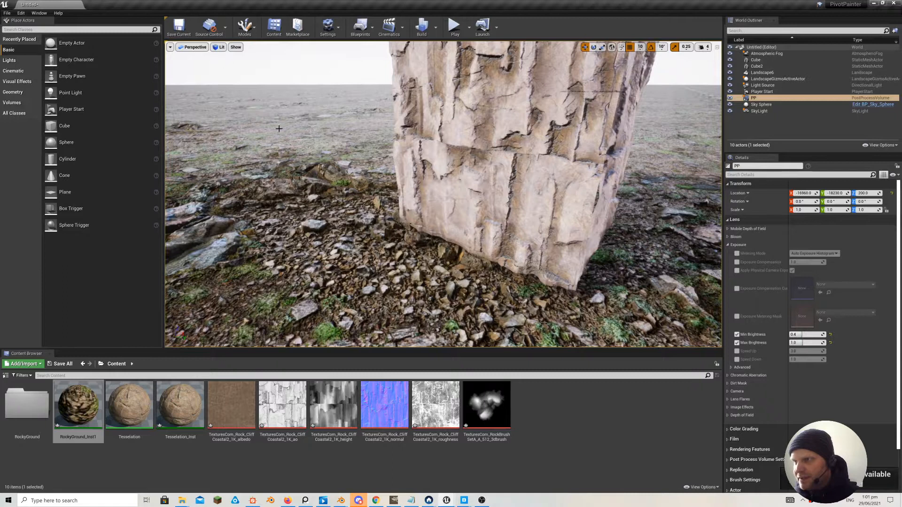
# Examine the displaced rock cube and the surrounding rocky ground from several angles and distances.
pyautogui.moveTo(407, 174); pyautogui.dragTo(430, 207, button='right')
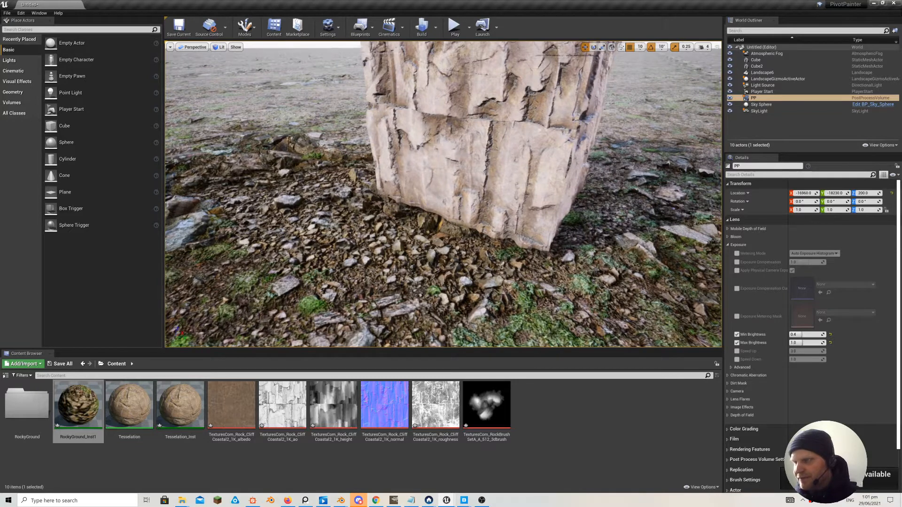
pyautogui.moveTo(430, 206)
pyautogui.mouseDown(button='right')
pyautogui.moveTo(382, 192)
pyautogui.moveTo(435, 193)
pyautogui.mouseUp(button='right')
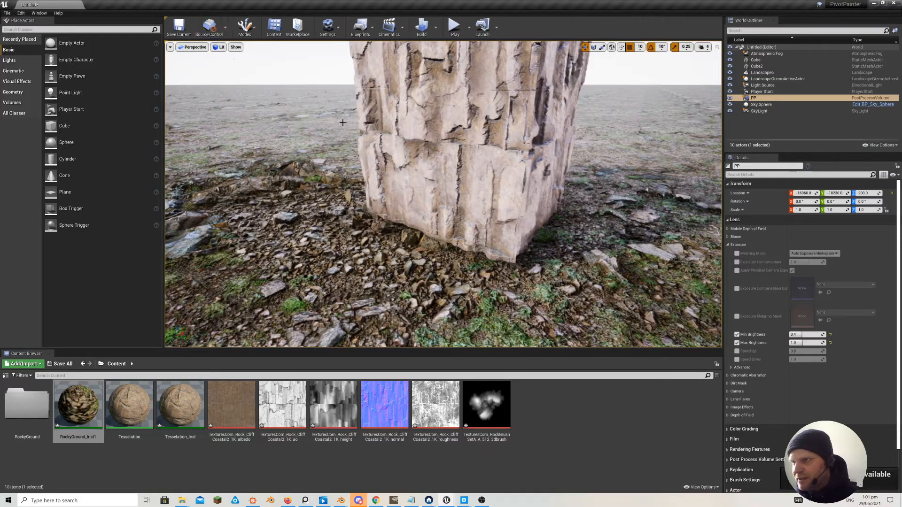
pyautogui.moveTo(443, 176); pyautogui.dragTo(446, 158, button='right')
pyautogui.moveTo(350, 134)
pyautogui.mouseDown(button='right')
pyautogui.moveTo(359, 135)
pyautogui.moveTo(351, 135)
pyautogui.mouseUp(button='right')
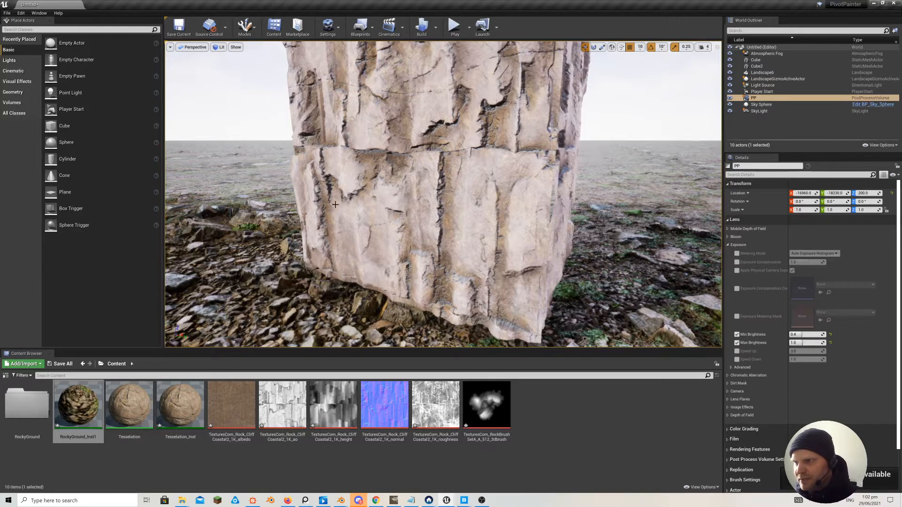
pyautogui.moveTo(444, 194)
pyautogui.mouseDown(button='right')
pyautogui.moveTo(406, 200)
pyautogui.moveTo(421, 210)
pyautogui.moveTo(416, 228)
pyautogui.moveTo(434, 230)
pyautogui.moveTo(448, 214)
pyautogui.moveTo(442, 194)
pyautogui.moveTo(421, 207)
pyautogui.moveTo(448, 186)
pyautogui.mouseUp(button='right')
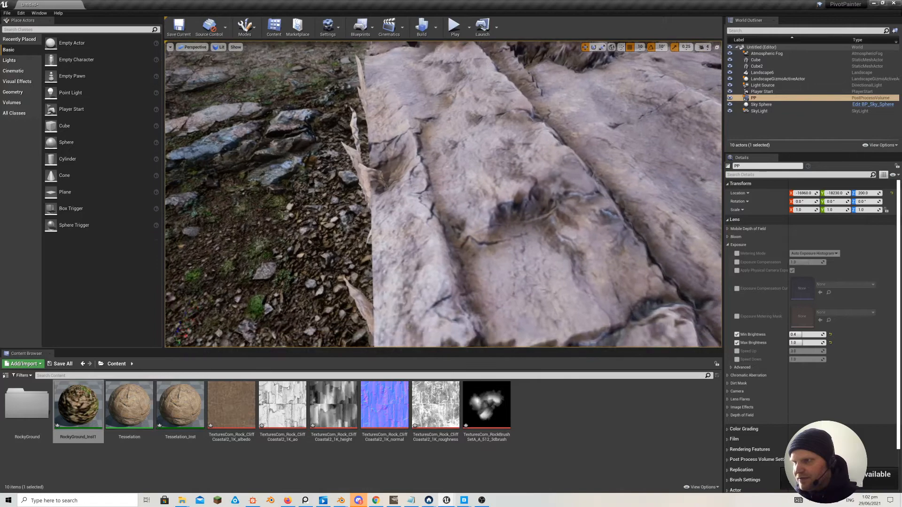
pyautogui.moveTo(443, 194); pyautogui.dragTo(443, 207, button='right')
pyautogui.press('s')
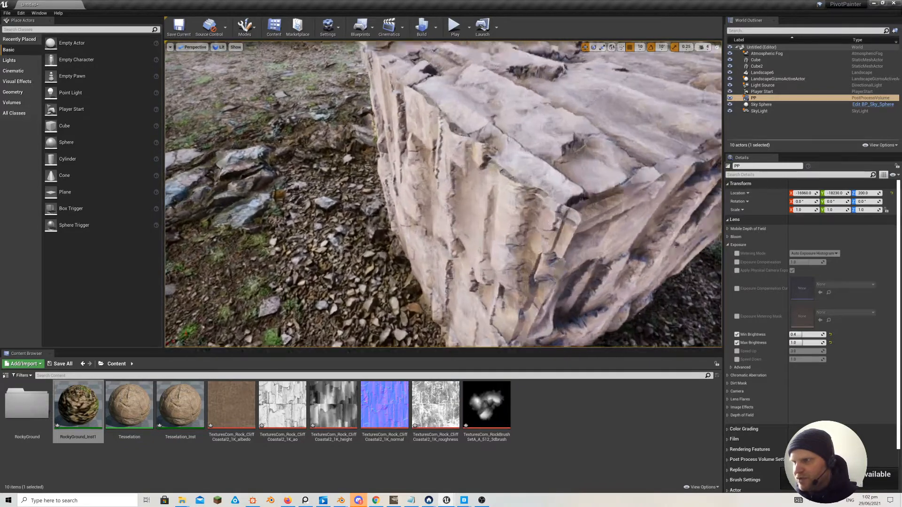
pyautogui.moveTo(443, 194); pyautogui.dragTo(355, 151, button='right')
pyautogui.press('s')
pyautogui.press('w')
pyautogui.press('s')
pyautogui.press('d')
pyautogui.press('a')
pyautogui.press('d')
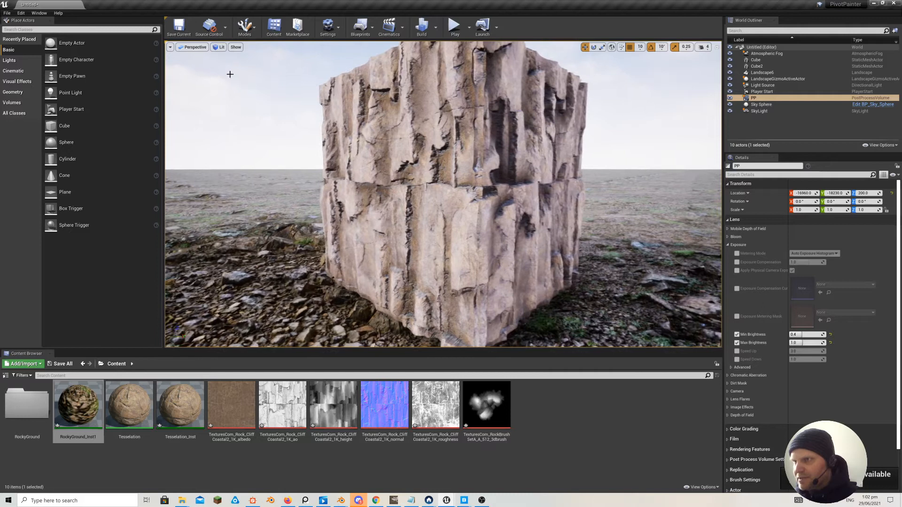
# Switch the viewport to Brush Wireframe and view the tessellated ground mesh beside the cube.
pyautogui.click(220, 47)
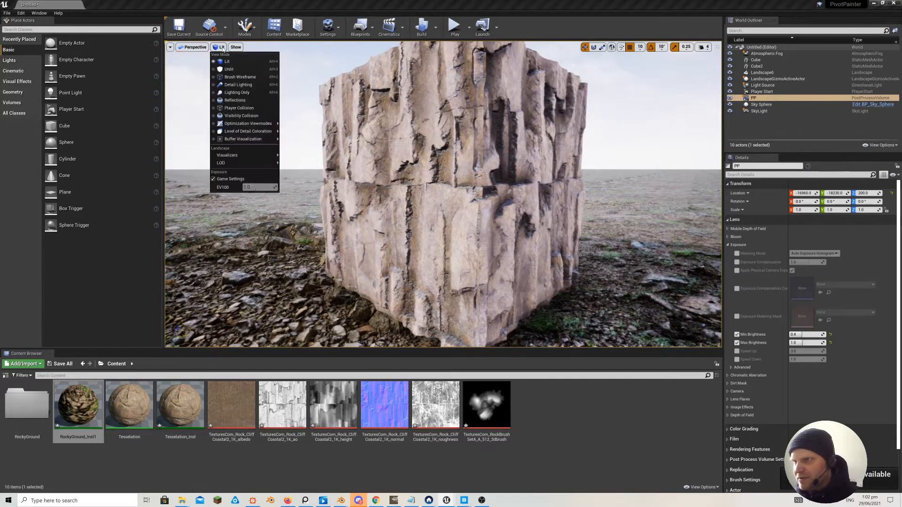
pyautogui.click(240, 77)
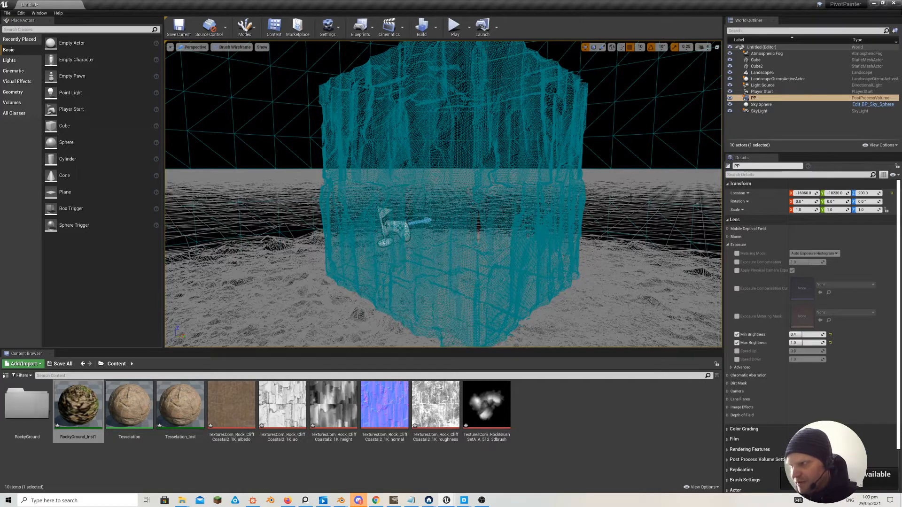
pyautogui.moveTo(635, 196); pyautogui.dragTo(640, 245, button='right')
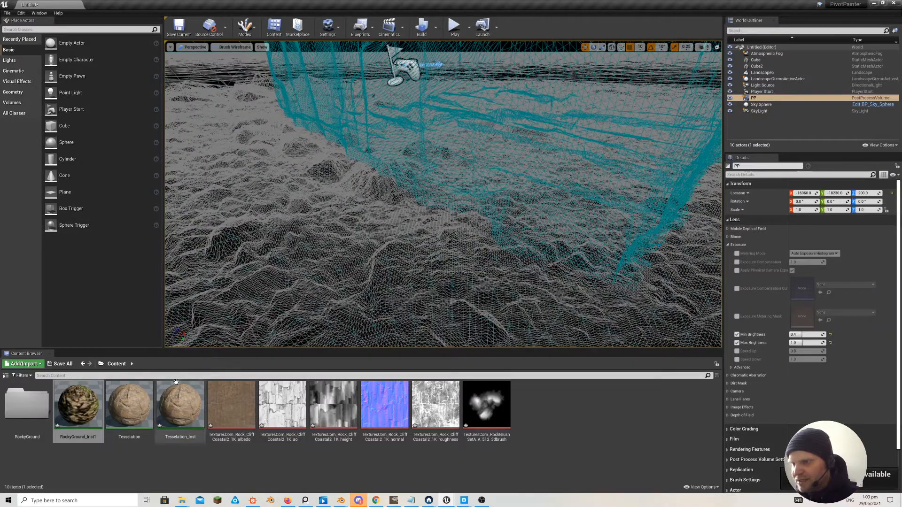
# Open the Tesselation material in a maximized editor and show its main node's Tessellation settings in a widened details area.
pyautogui.doubleClick(129, 405)
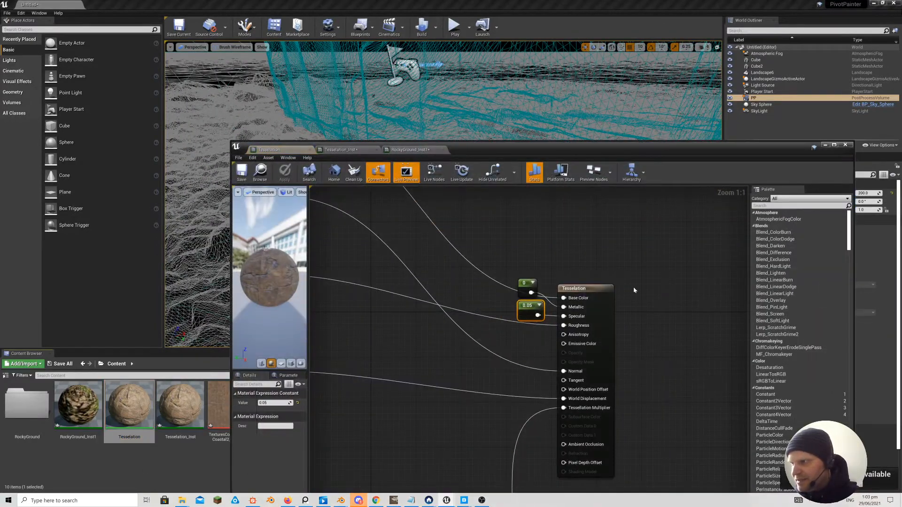
pyautogui.click(585, 288)
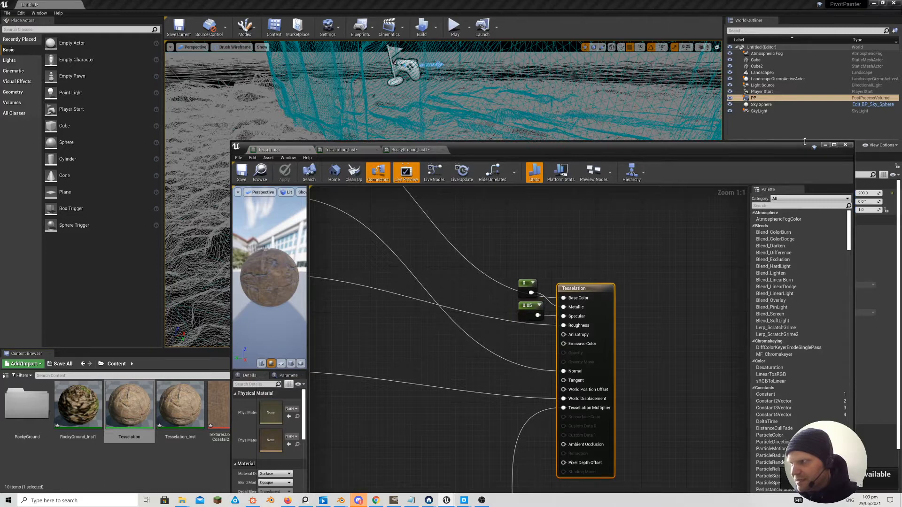
pyautogui.click(835, 145)
pyautogui.moveTo(222, 250); pyautogui.dragTo(327, 216, button='right')
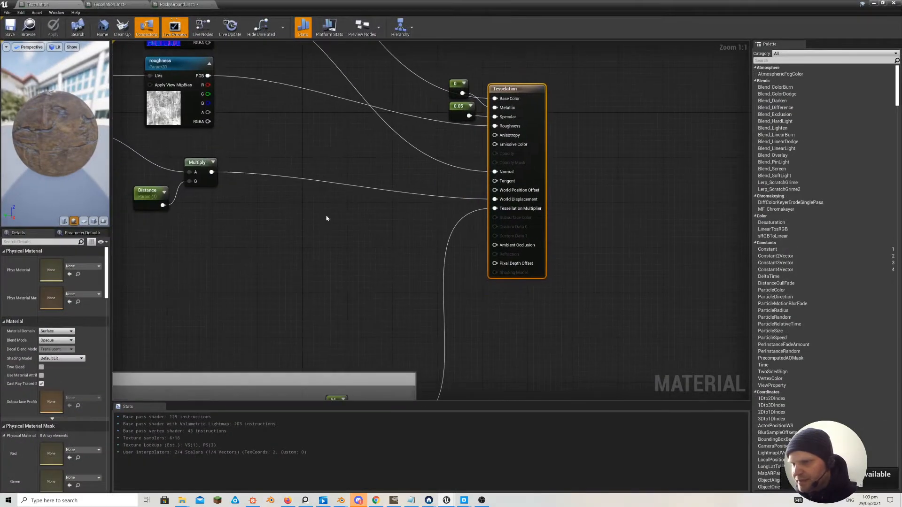
pyautogui.moveTo(111, 364); pyautogui.dragTo(256, 362)
pyautogui.scroll(-5, 158, 363)
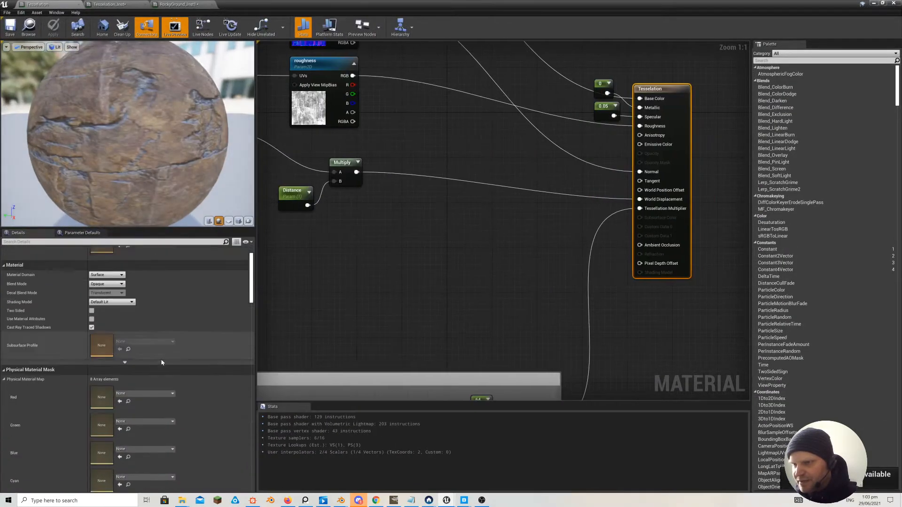
pyautogui.scroll(-15, 157, 363)
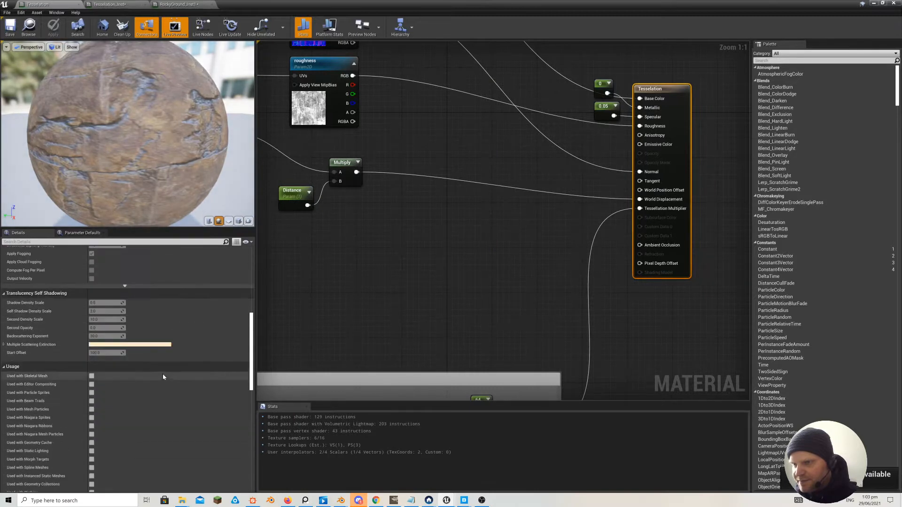
pyautogui.scroll(-5, 171, 399)
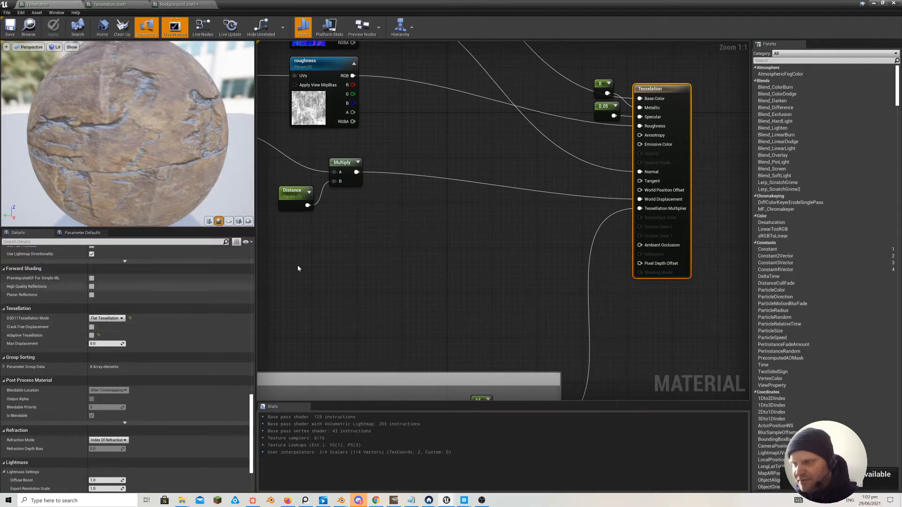
# Review the Control Tesselation By Distance nodes and their link to Tessellation Multiplier, then minimize the material editor.
pyautogui.moveTo(410, 217); pyautogui.dragTo(473, 139, button='right')
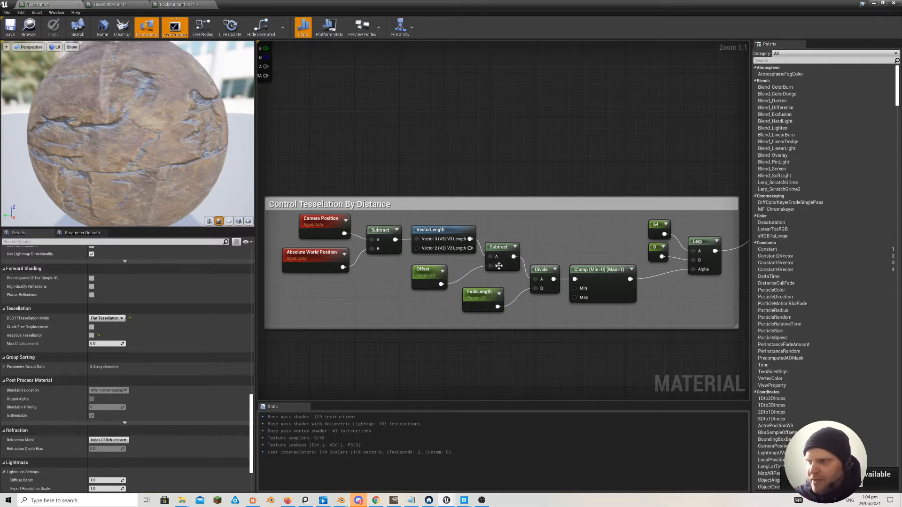
pyautogui.moveTo(612, 243); pyautogui.dragTo(462, 242, button='right')
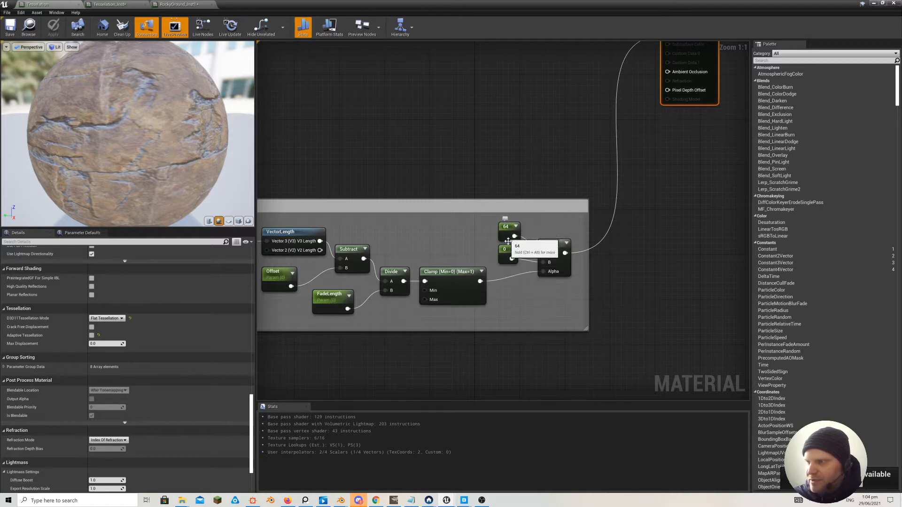
pyautogui.moveTo(555, 185); pyautogui.dragTo(457, 261, button='right')
pyautogui.moveTo(577, 140); pyautogui.dragTo(553, 191, button='right')
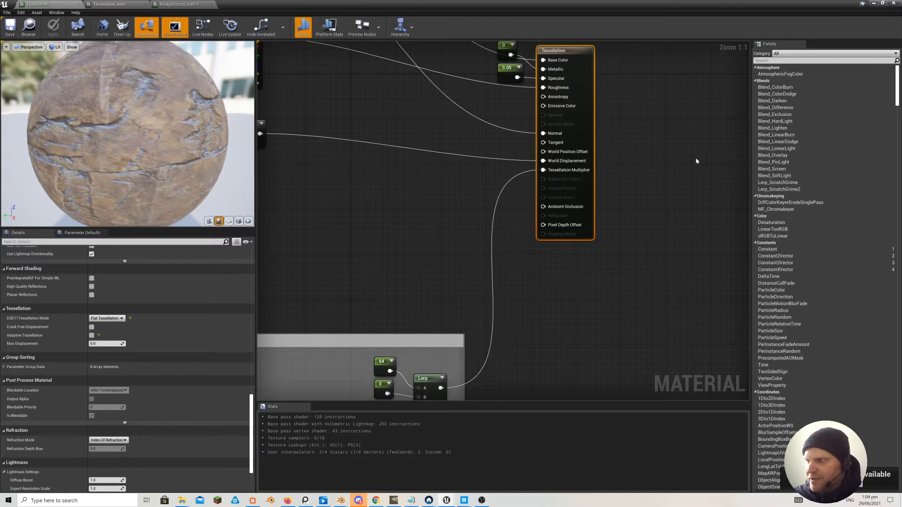
pyautogui.moveTo(433, 262); pyautogui.dragTo(569, 240, button='right')
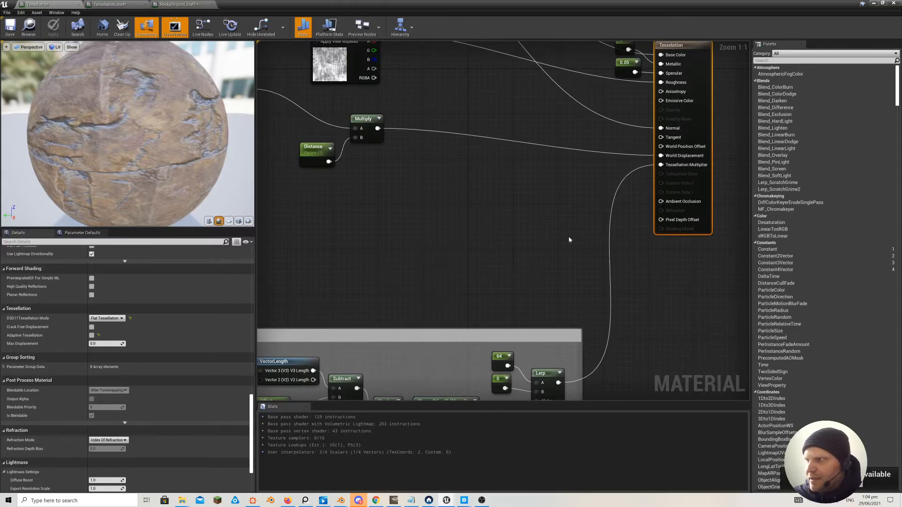
pyautogui.click(874, 4)
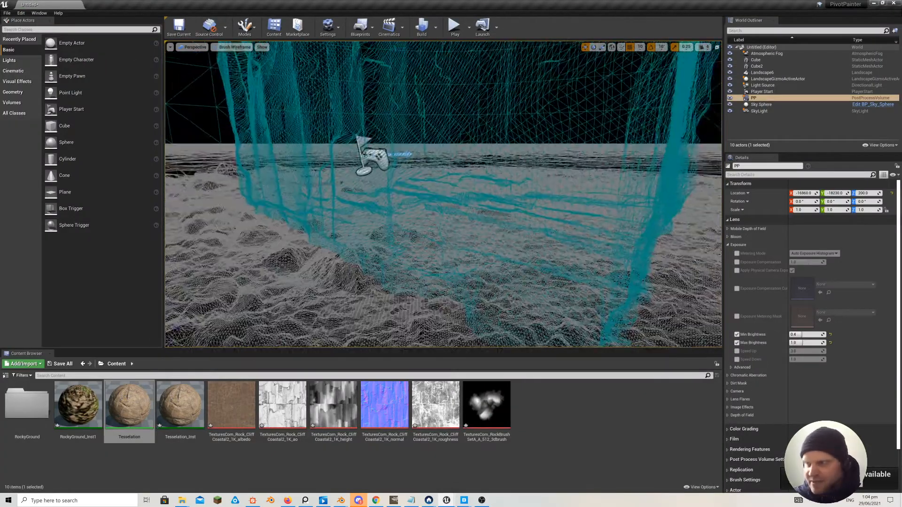
# Inspect how the wireframe density of the cube and landscape varies with camera distance.
pyautogui.moveTo(443, 194); pyautogui.dragTo(414, 216, button='right')
pyautogui.press('s')
pyautogui.press('w')
pyautogui.press('s')
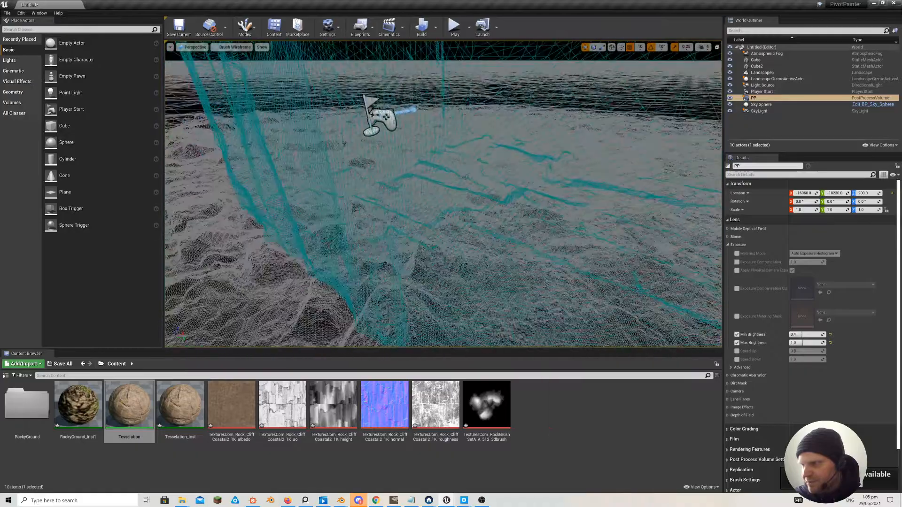
pyautogui.press('s')
pyautogui.moveTo(444, 195)
pyautogui.mouseDown(button='right')
pyautogui.moveTo(444, 155)
pyautogui.moveTo(440, 217)
pyautogui.moveTo(440, 190)
pyautogui.moveTo(437, 199)
pyautogui.mouseUp(button='right')
pyautogui.press('w')
pyautogui.press('s')
pyautogui.press('w')
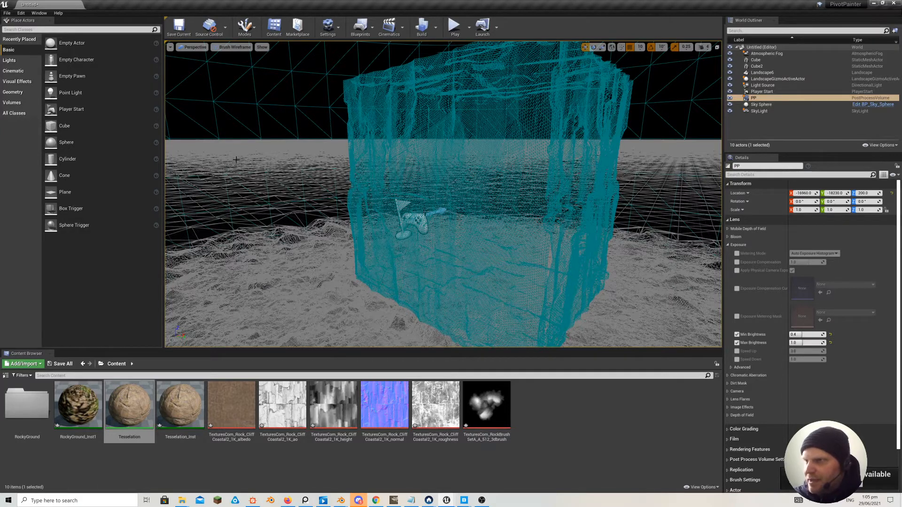
# Return the viewport to Lit mode and frame the open rocky ground away from the cube.
pyautogui.click(231, 47)
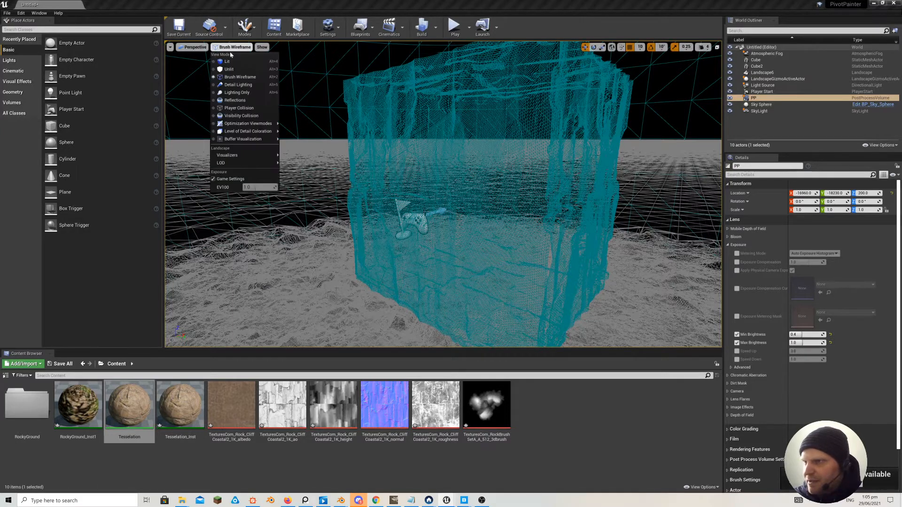
pyautogui.click(230, 58)
pyautogui.moveTo(361, 237); pyautogui.dragTo(414, 238, button='right')
pyautogui.press('w')
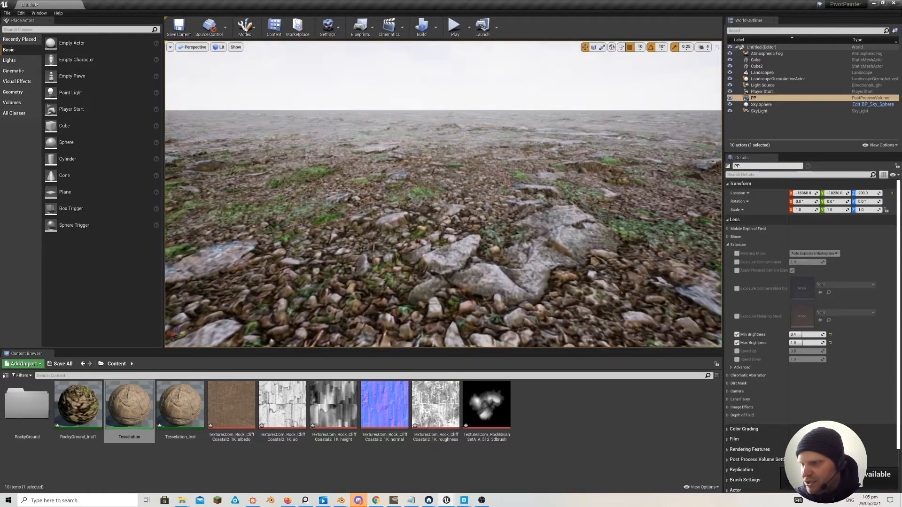
# Open the RockyGround_Inst1 material instance in a smaller floating window that leaves part of the level viewport visible.
pyautogui.doubleClick(85, 408)
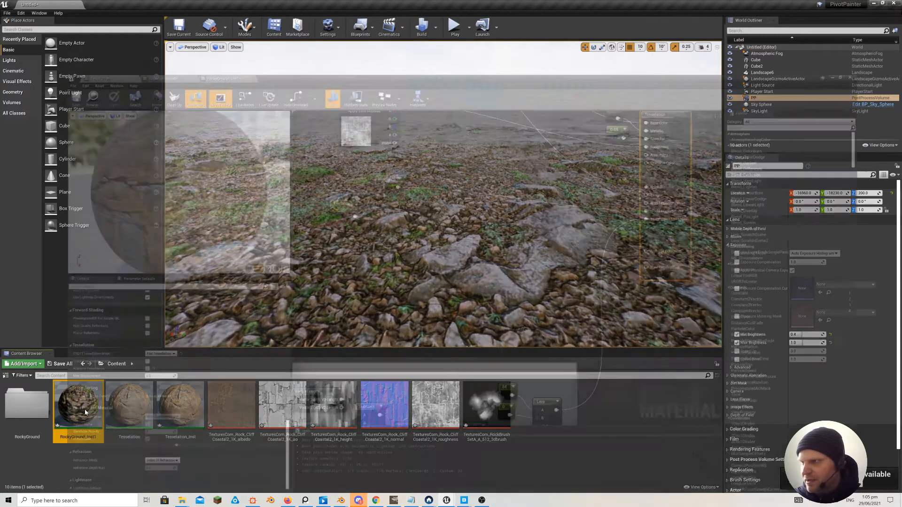
pyautogui.moveTo(675, 9); pyautogui.dragTo(382, 203)
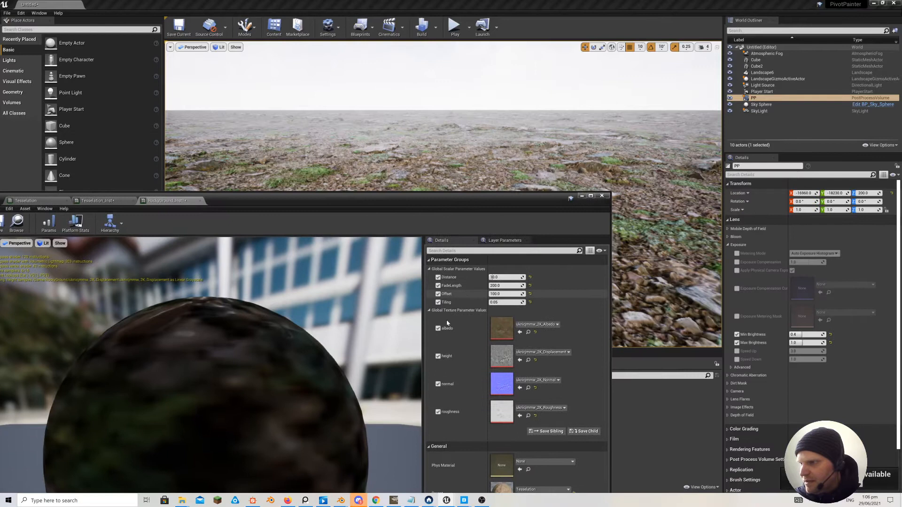
pyautogui.moveTo(227, 201); pyautogui.dragTo(374, 161)
# Check how the Offset and FadeLength parameters feed the distance network in the parent Tesselation material.
pyautogui.click(183, 160)
pyautogui.moveTo(449, 270); pyautogui.dragTo(407, 177, button='right')
pyautogui.moveTo(489, 363); pyautogui.dragTo(530, 303, button='right')
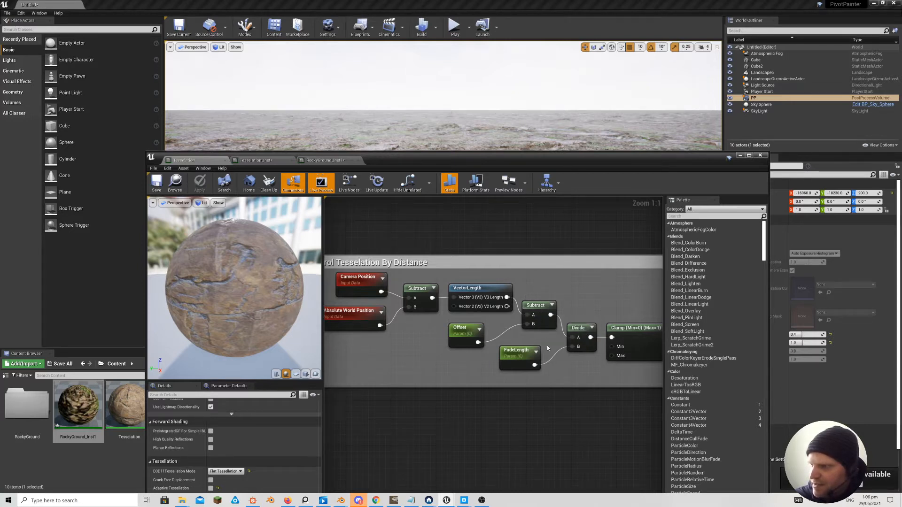
pyautogui.moveTo(582, 306); pyautogui.dragTo(494, 301, button='right')
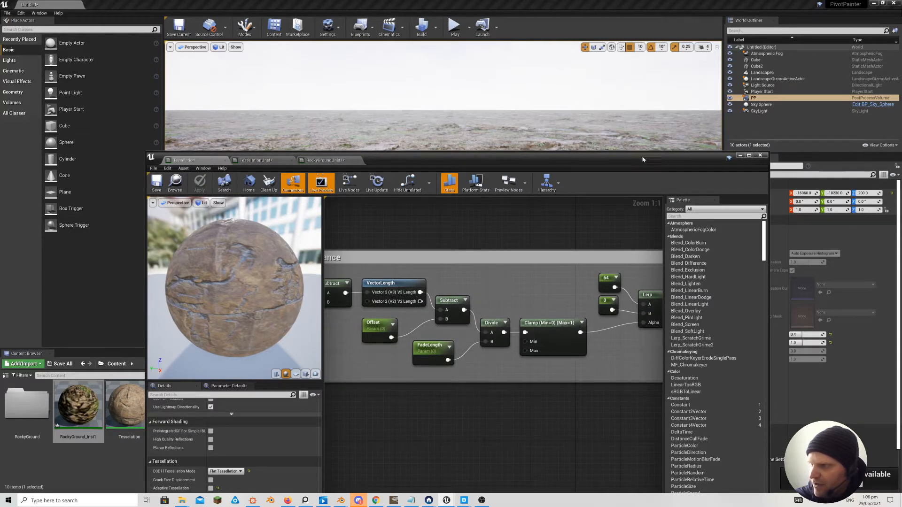
# In RockyGround_Inst1, set both Offset and FadeLength to 400, then minimize the instance editor.
pyautogui.click(325, 160)
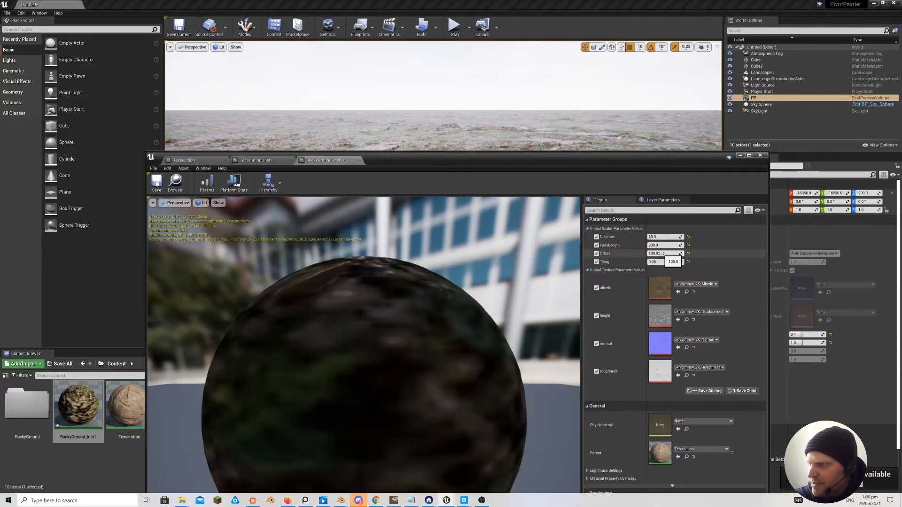
pyautogui.moveTo(630, 164); pyautogui.dragTo(565, 198)
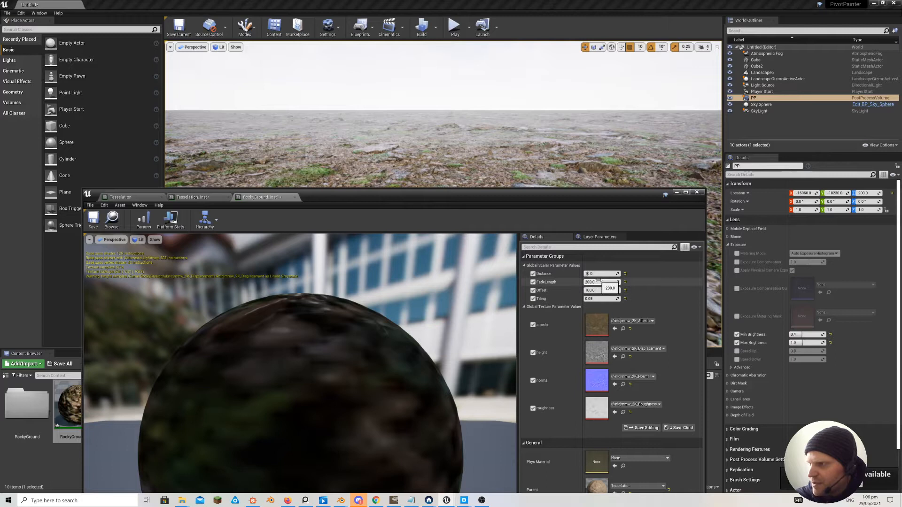
pyautogui.click(591, 290)
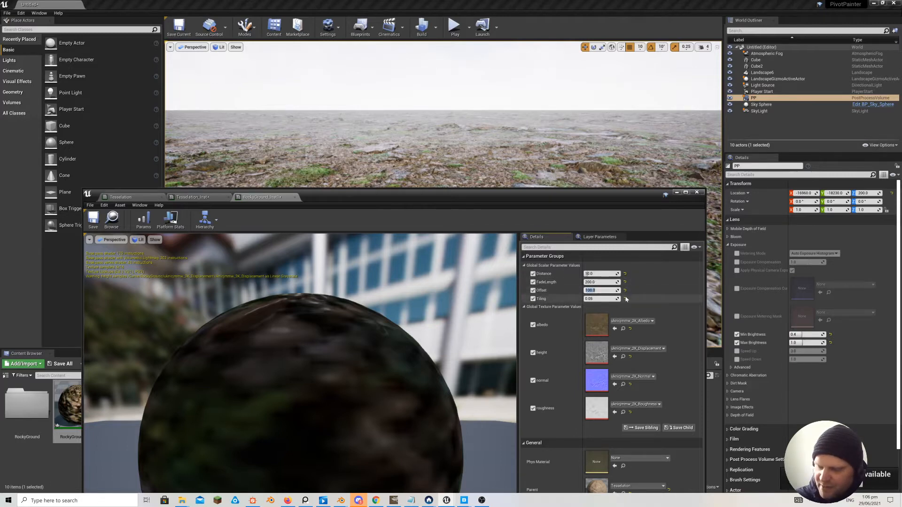
pyautogui.write('400')
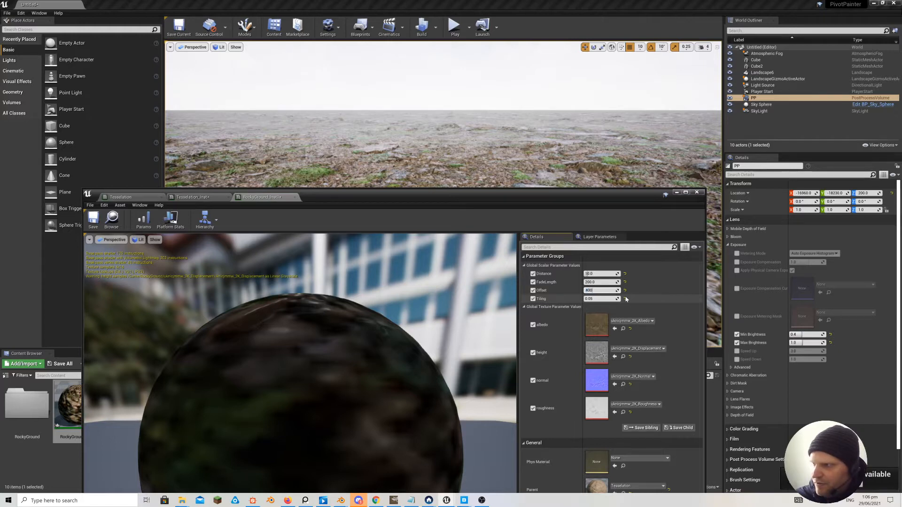
pyautogui.press('Return')
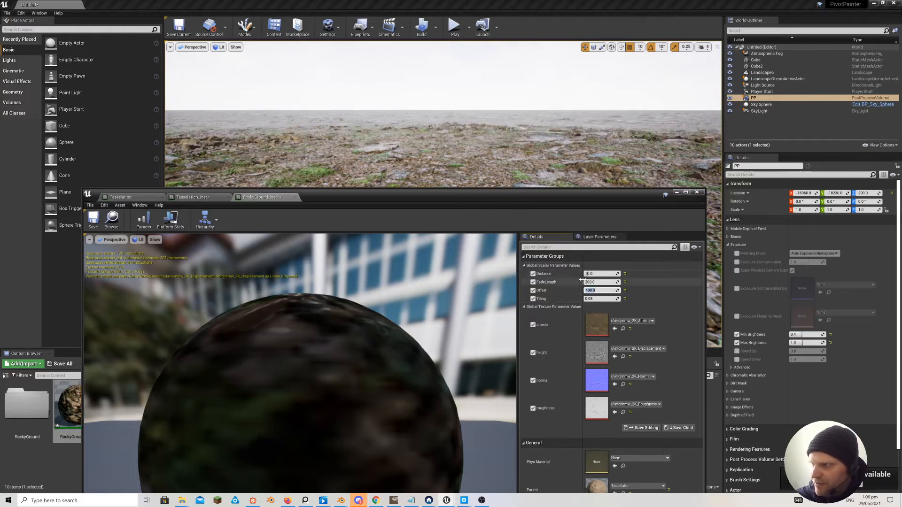
pyautogui.click(617, 283)
pyautogui.write('400')
pyautogui.press('Return')
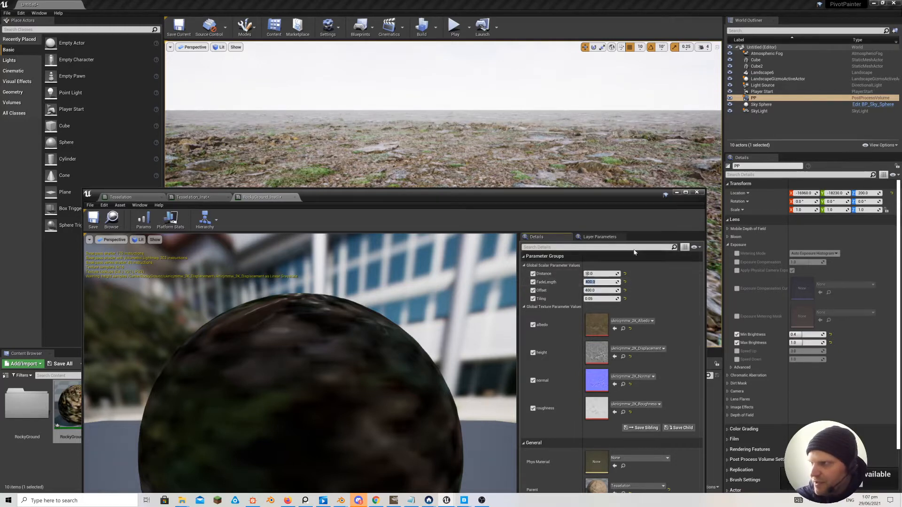
pyautogui.click(678, 193)
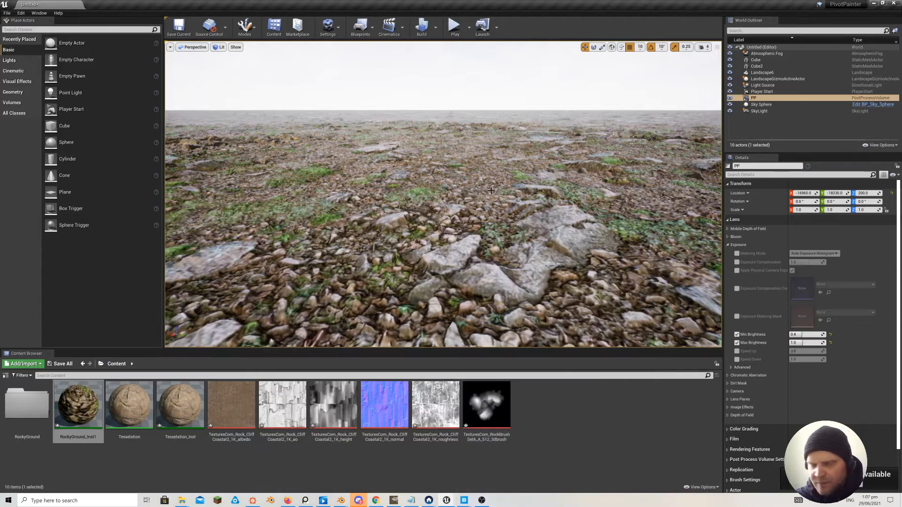
# Select the rock cube Cube2, set FadeLength and Offset to 400 in its Tesselation_Inst material instance, save it, and minimize the editor.
pyautogui.press('w')
pyautogui.moveTo(443, 194); pyautogui.dragTo(440, 170, button='right')
pyautogui.click(471, 199)
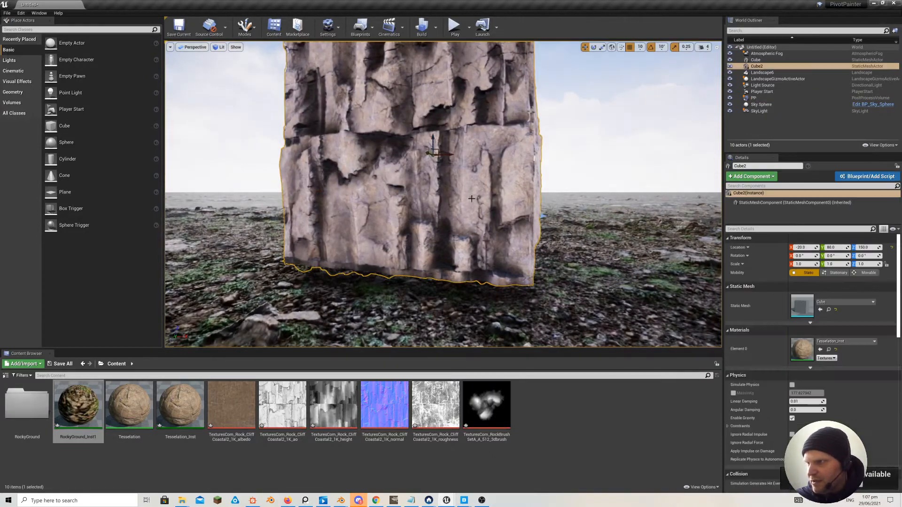
pyautogui.doubleClick(181, 405)
pyautogui.click(600, 282)
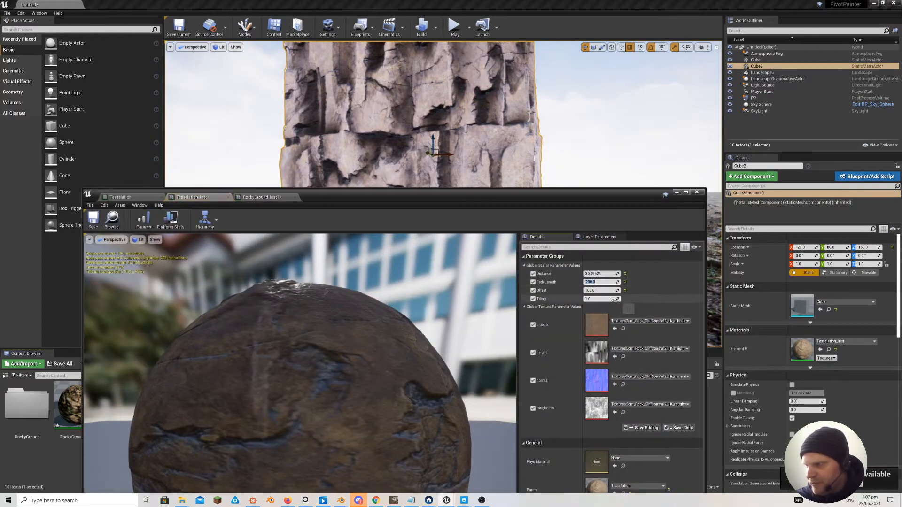
pyautogui.write('400')
pyautogui.click(597, 290)
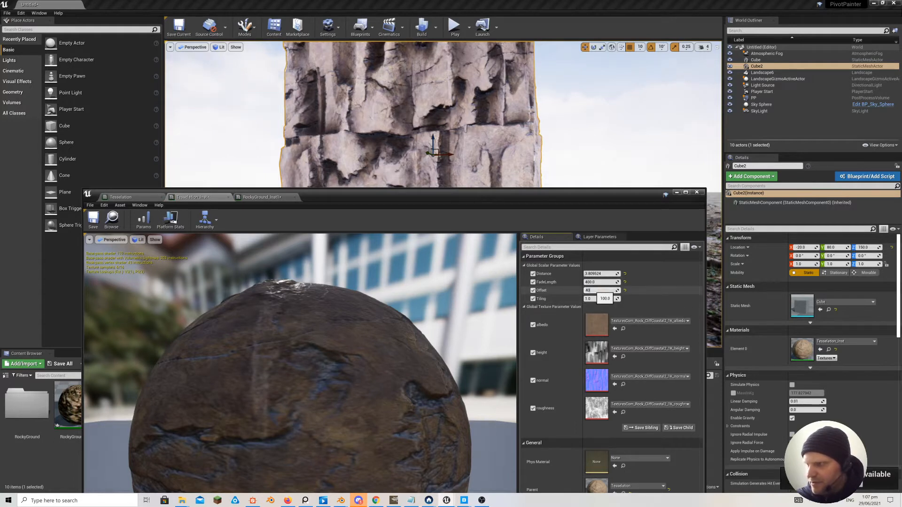
pyautogui.click(90, 223)
pyautogui.click(677, 192)
# Examine how tessellation on Cube2 and the rocky ground fades with distance, and check the cube's corner and nearby stones up close.
pyautogui.moveTo(651, 196); pyautogui.dragTo(653, 204, button='right')
pyautogui.press('s')
pyautogui.press('s')
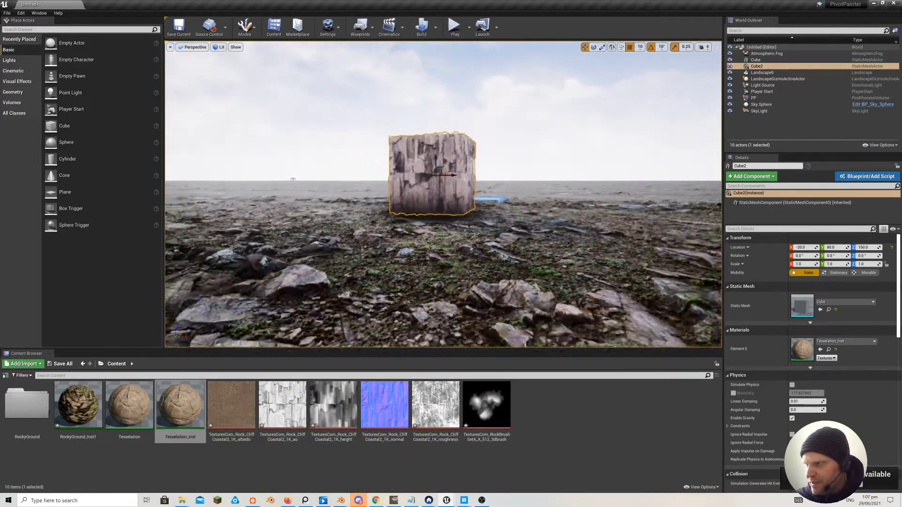
pyautogui.press('s')
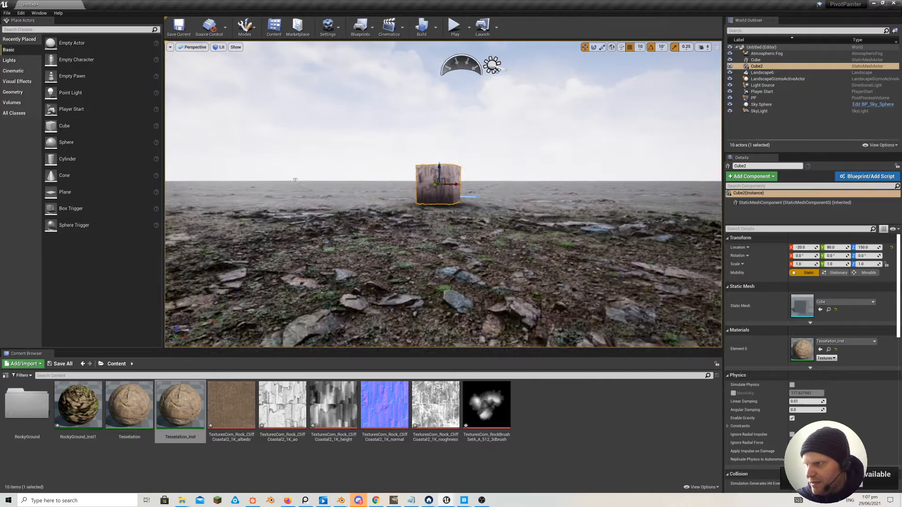
pyautogui.press('w')
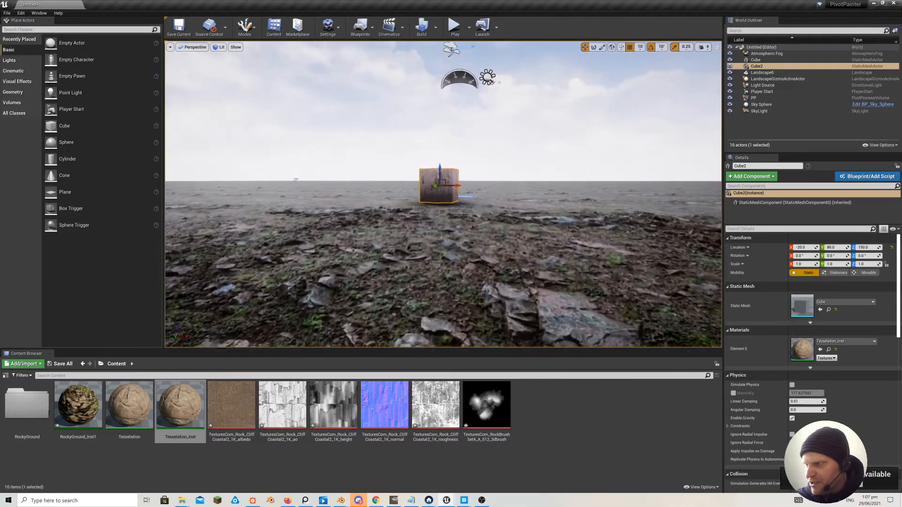
pyautogui.press('w')
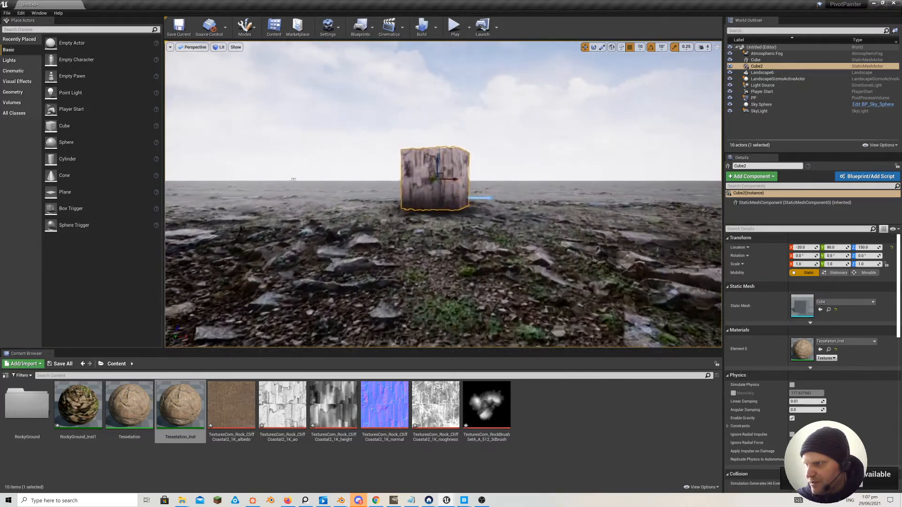
pyautogui.press('a')
pyautogui.press('w')
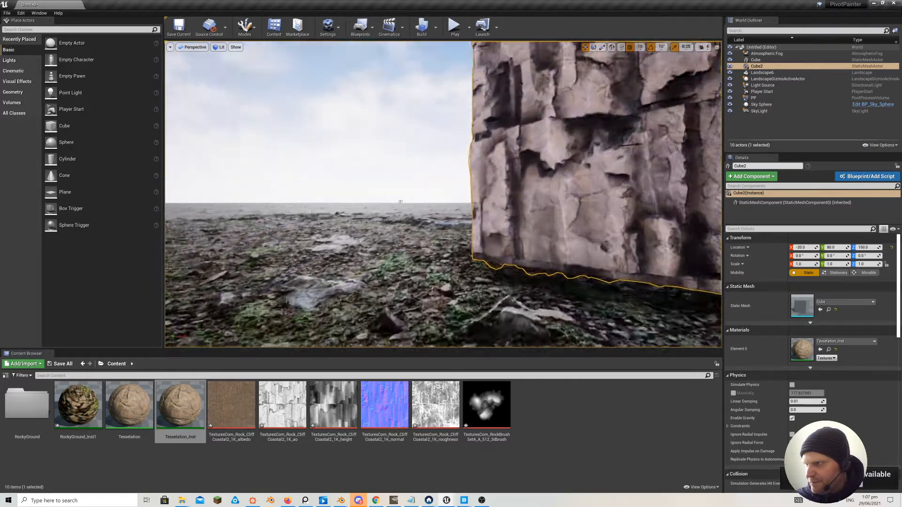
pyautogui.press('a')
pyautogui.press('s')
pyautogui.press('w')
pyautogui.press('a')
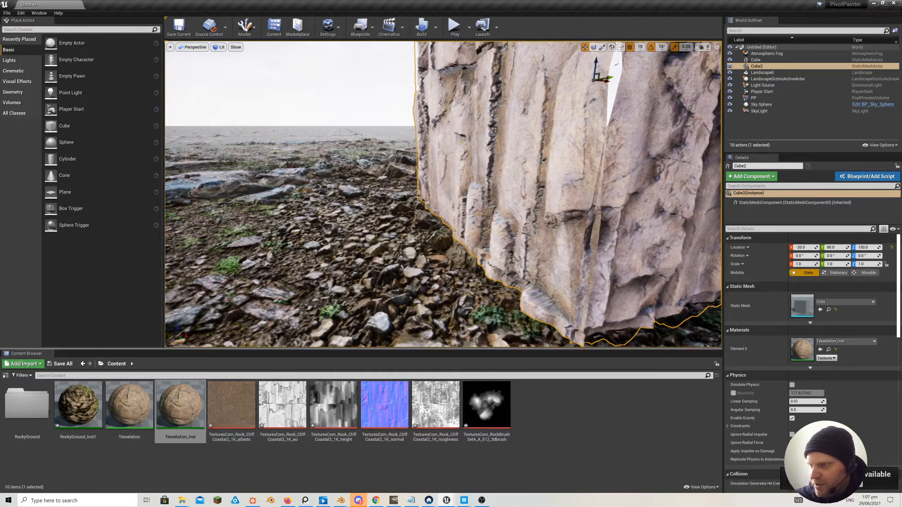
pyautogui.moveTo(377, 289); pyautogui.dragTo(411, 296, button='right')
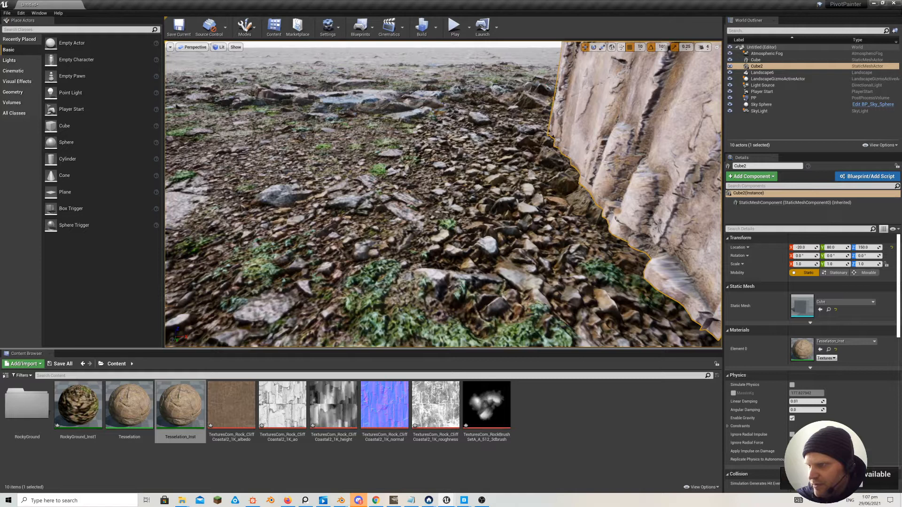
# Select the landscape and open the Tesselation material in a maximized editor, with the texture coordinate nodes in view.
pyautogui.click(411, 282)
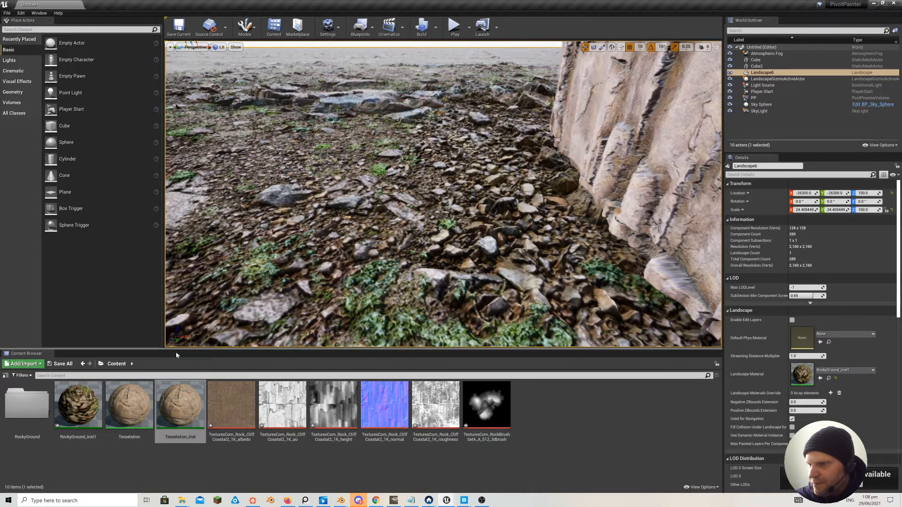
pyautogui.click(126, 405)
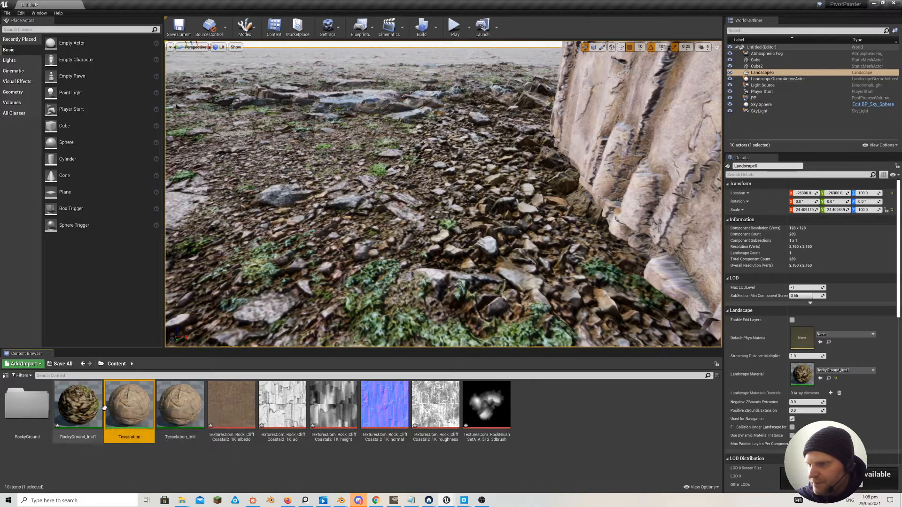
pyautogui.doubleClick(126, 405)
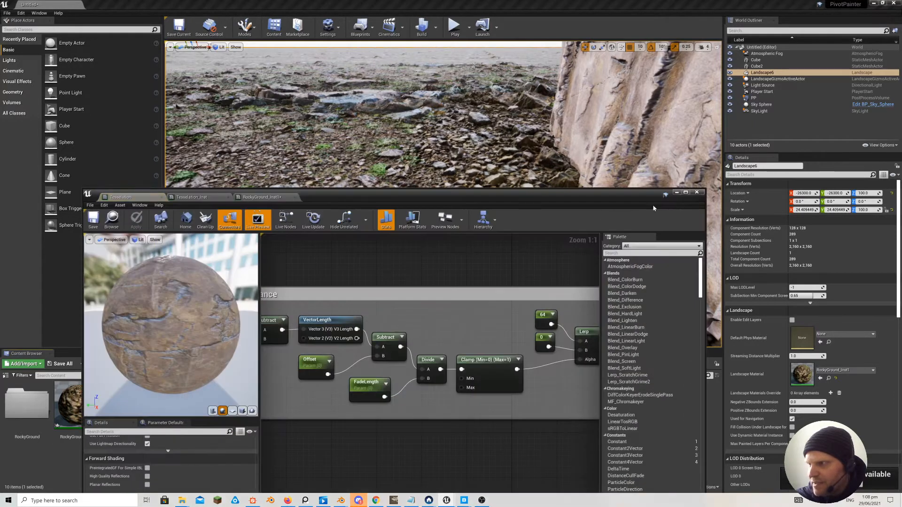
pyautogui.click(686, 193)
pyautogui.scroll(-7, 391, 235)
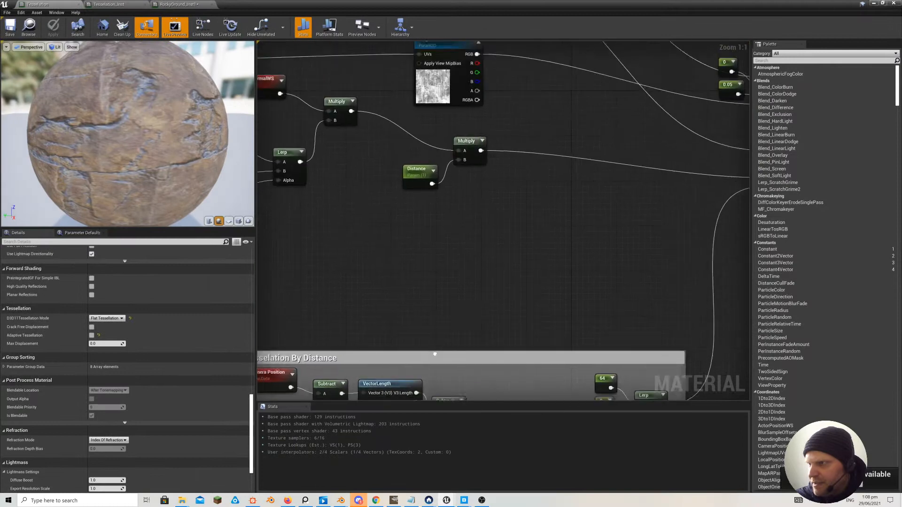
pyautogui.scroll(5, 417, 170)
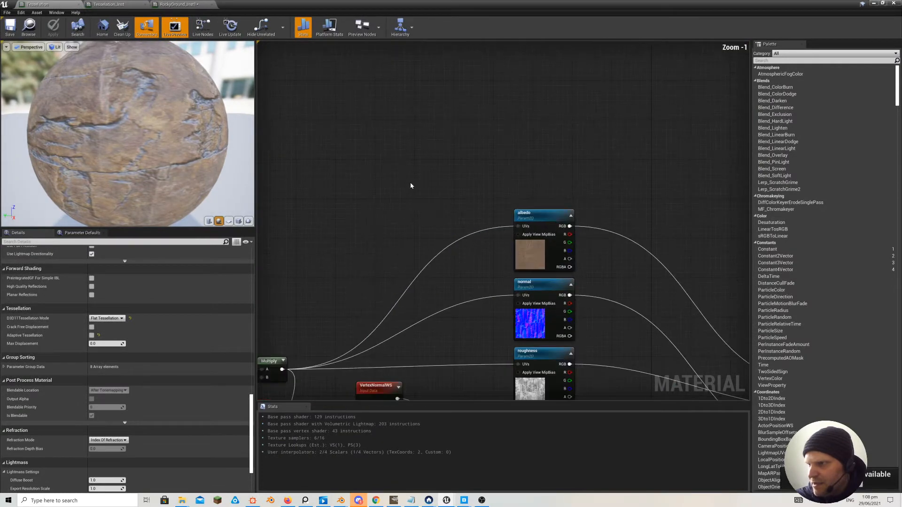
# Move the LandscapeCoords, Tiling and Multiply nodes together farther up and away from the texture samples they feed.
pyautogui.moveTo(302, 200); pyautogui.dragTo(375, 294)
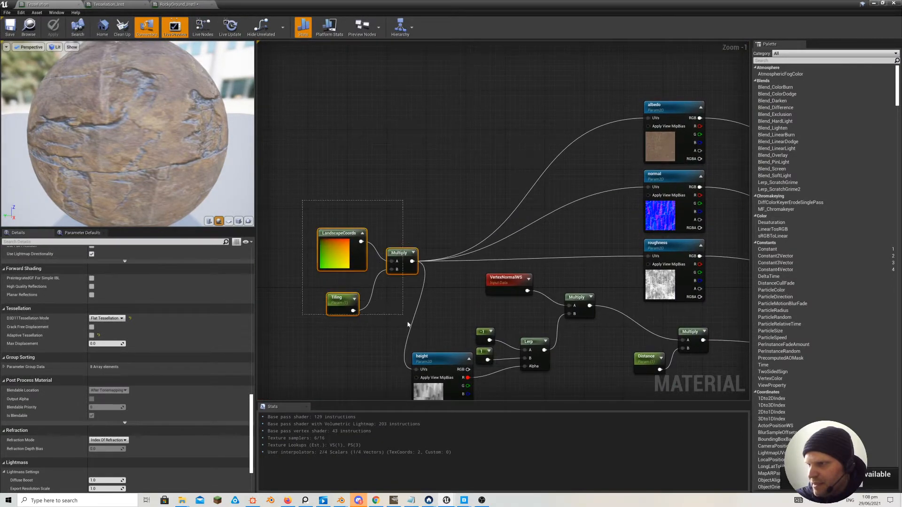
pyautogui.moveTo(408, 324); pyautogui.dragTo(406, 318)
pyautogui.moveTo(342, 272); pyautogui.dragTo(304, 233)
pyautogui.moveTo(583, 205); pyautogui.dragTo(447, 187, button='right')
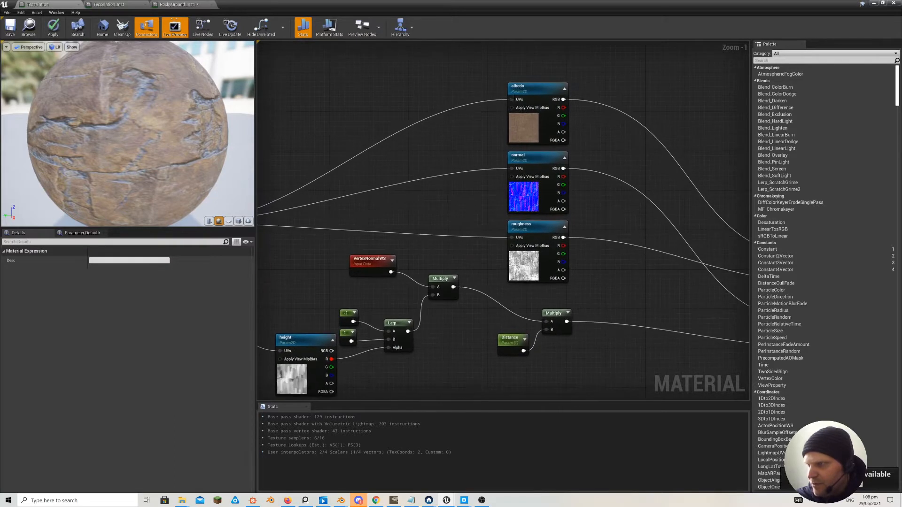
pyautogui.moveTo(632, 224); pyautogui.dragTo(513, 240, button='right')
pyautogui.moveTo(554, 284); pyautogui.dragTo(653, 187, button='right')
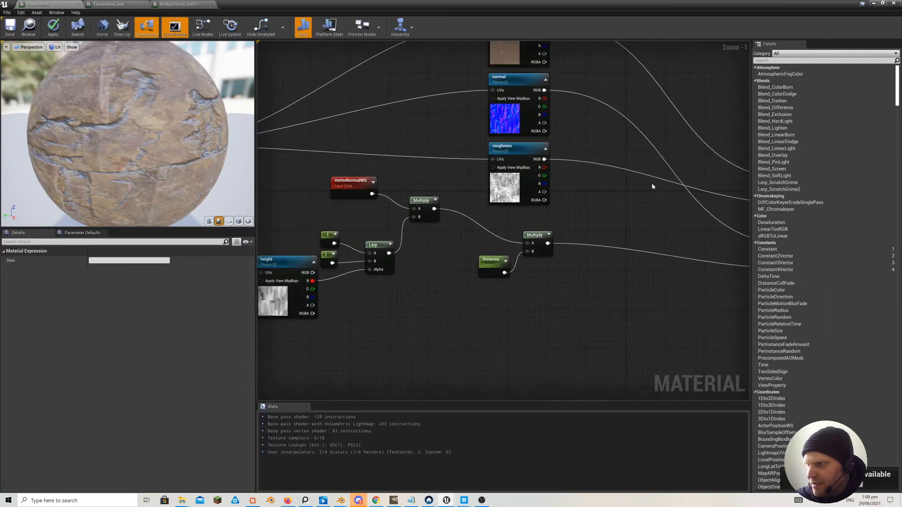
# Nudge the height texture node and the Lerp node it drives into slightly lower positions in the displacement network.
pyautogui.click(510, 152)
pyautogui.moveTo(285, 259); pyautogui.dragTo(414, 216, button='right')
pyautogui.moveTo(414, 216)
pyautogui.mouseDown()
pyautogui.moveTo(380, 224)
pyautogui.moveTo(402, 246)
pyautogui.moveTo(403, 223)
pyautogui.mouseUp()
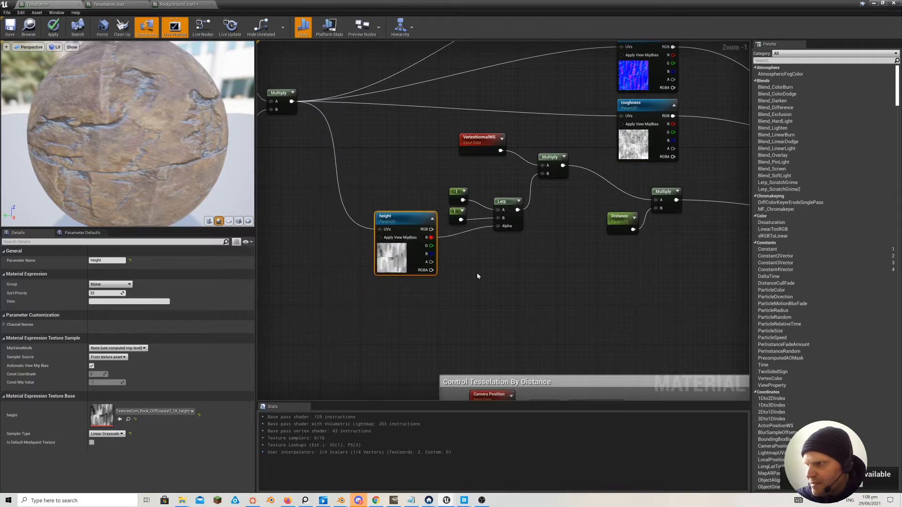
pyautogui.scroll(1, 478, 276)
pyautogui.moveTo(508, 192); pyautogui.dragTo(504, 215)
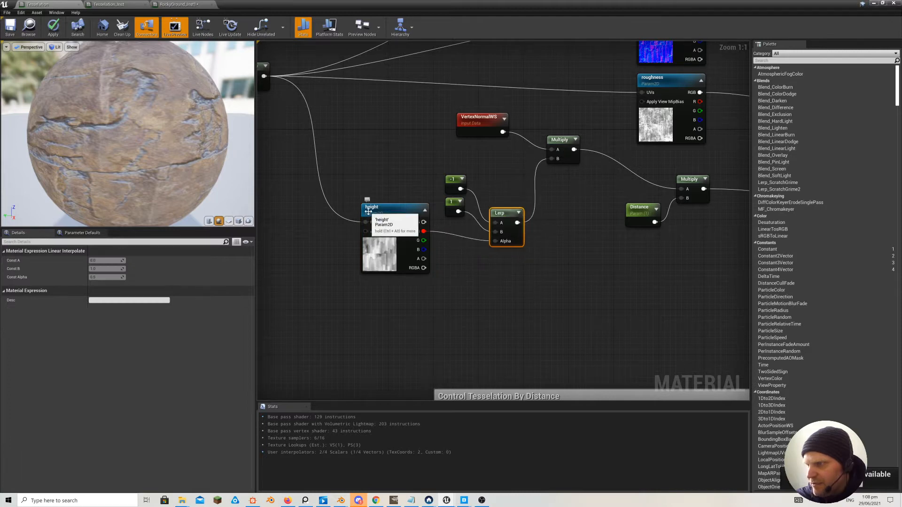
pyautogui.moveTo(389, 216); pyautogui.dragTo(388, 227)
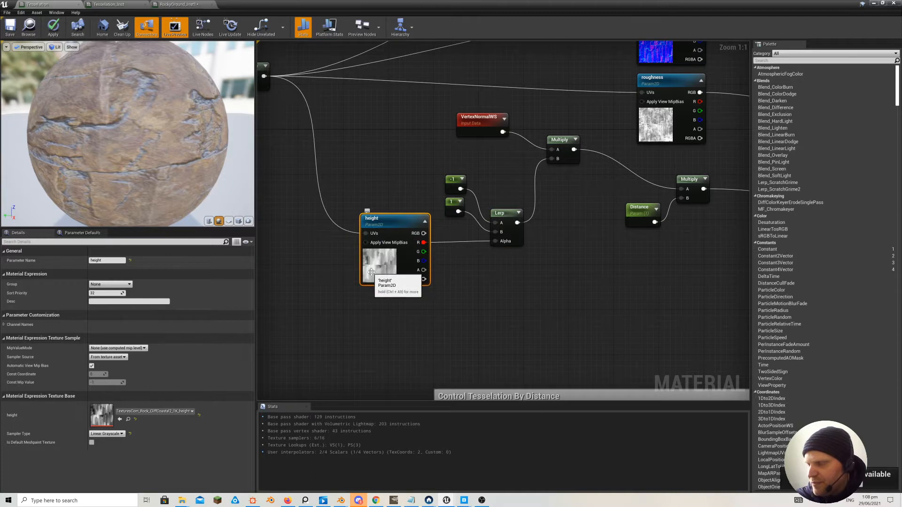
# Move the VertexNormalWS node farther away from the Multiply node it feeds.
pyautogui.moveTo(551, 214); pyautogui.dragTo(467, 262, button='right')
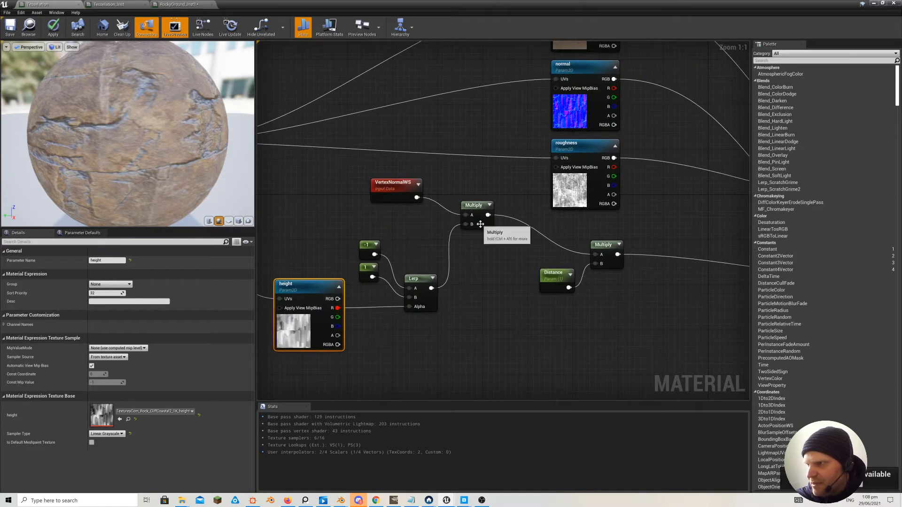
pyautogui.moveTo(399, 192); pyautogui.dragTo(340, 190)
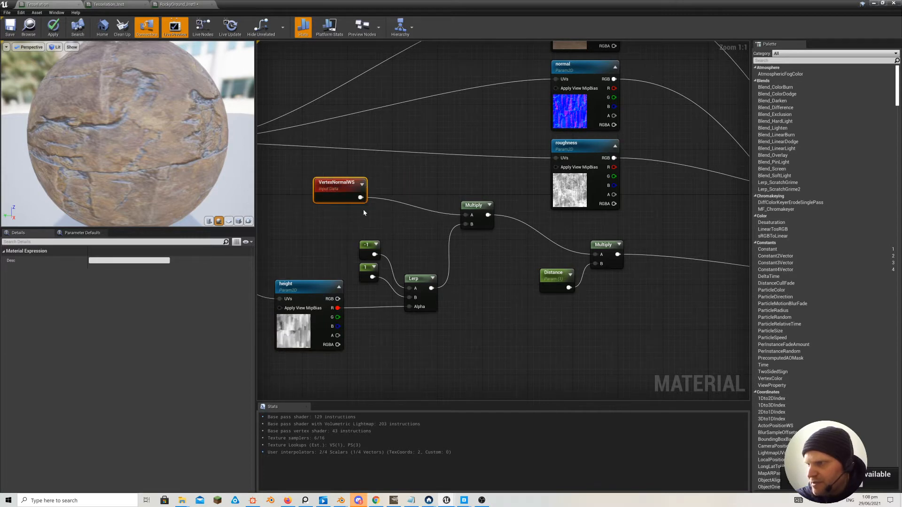
pyautogui.moveTo(342, 180); pyautogui.dragTo(331, 163)
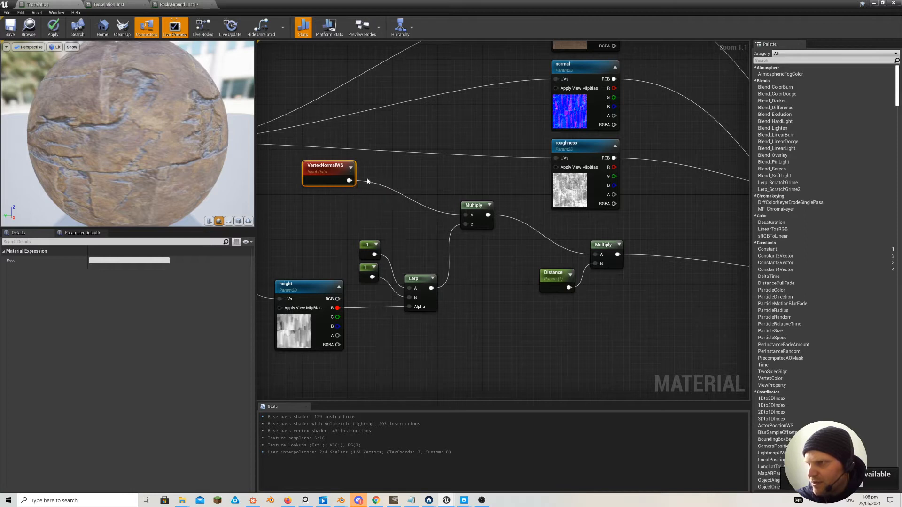
pyautogui.moveTo(330, 182); pyautogui.dragTo(319, 183)
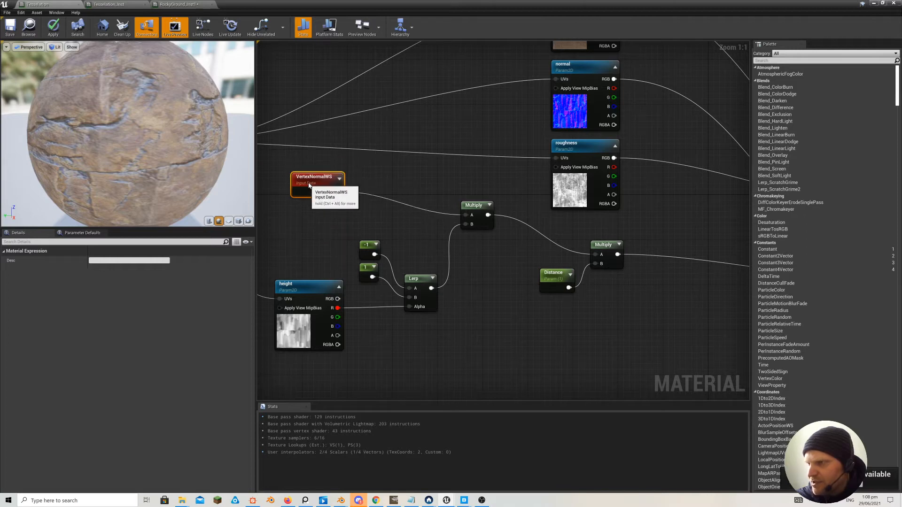
pyautogui.moveTo(405, 271); pyautogui.dragTo(465, 225, button='right')
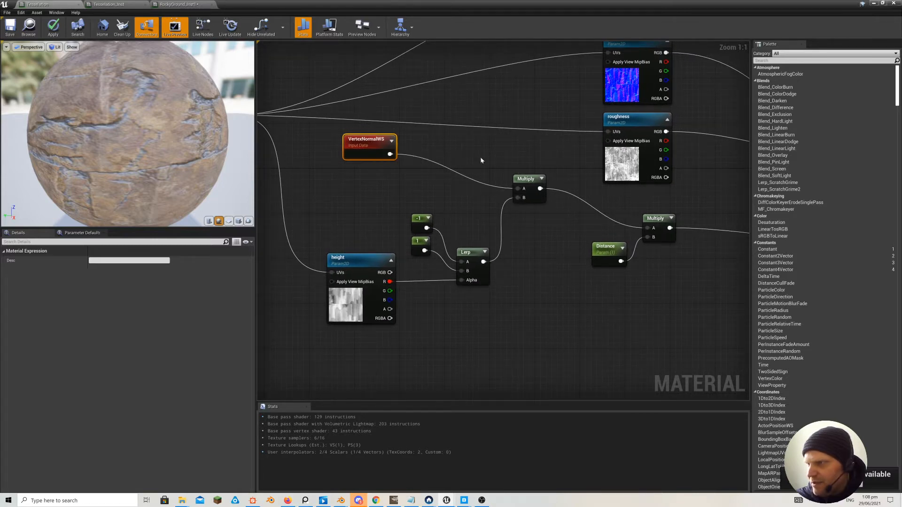
pyautogui.moveTo(558, 175); pyautogui.dragTo(515, 214, button='right')
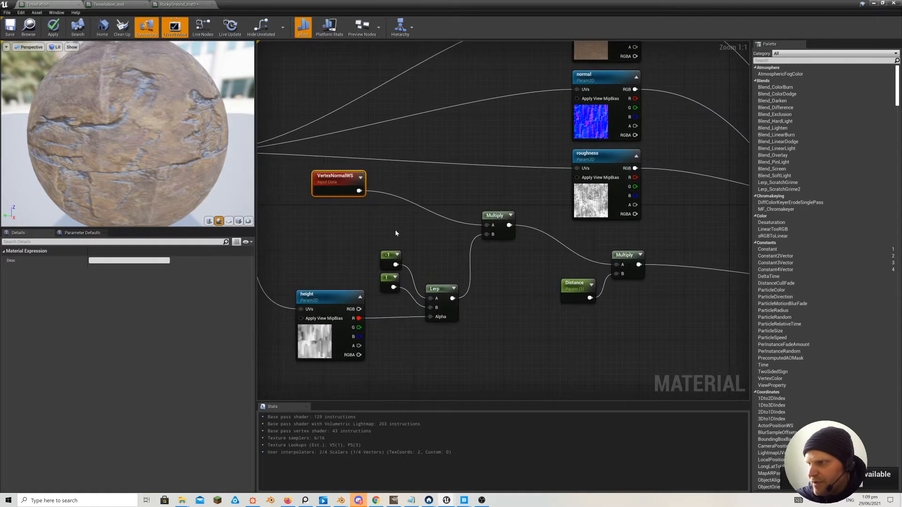
# Wire the height texture's R output directly into the Multiply's B input, bypassing the Lerp, and check the cube's corner in the level.
pyautogui.moveTo(441, 290); pyautogui.dragTo(432, 280)
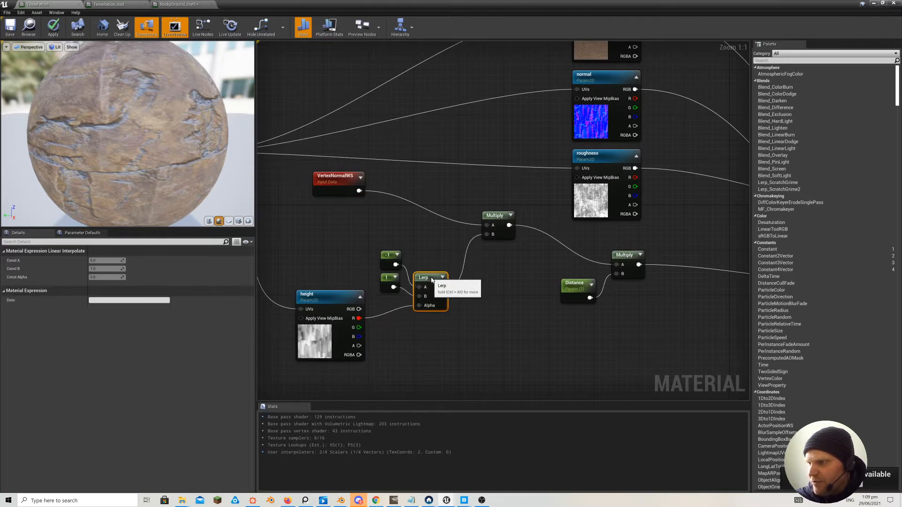
pyautogui.moveTo(359, 321); pyautogui.dragTo(491, 237)
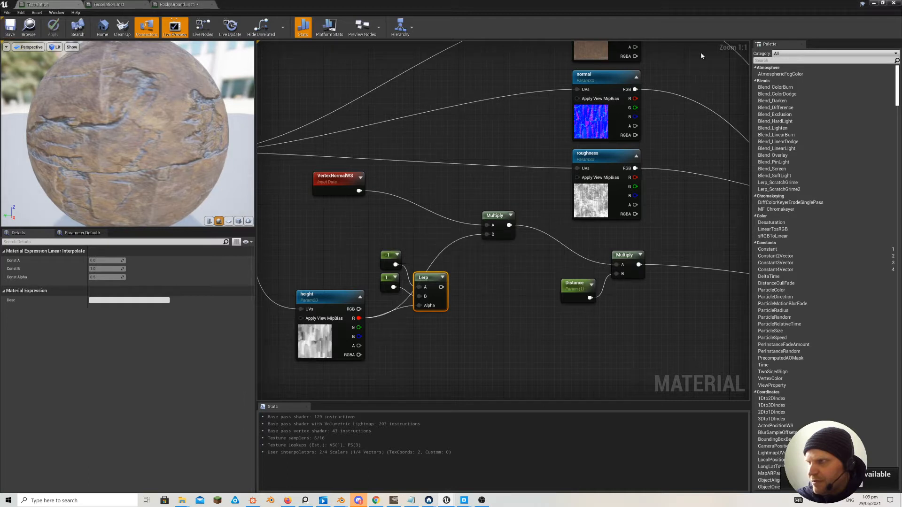
pyautogui.click(872, 5)
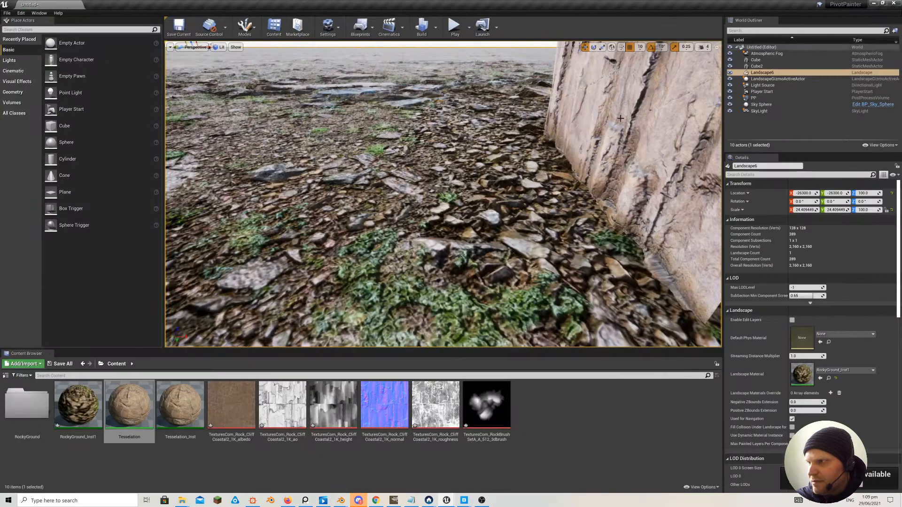
pyautogui.moveTo(472, 157)
pyautogui.mouseDown(button='right')
pyautogui.moveTo(506, 141)
pyautogui.moveTo(521, 49)
pyautogui.moveTo(531, 188)
pyautogui.moveTo(507, 198)
pyautogui.moveTo(498, 169)
pyautogui.moveTo(505, 179)
pyautogui.moveTo(526, 155)
pyautogui.moveTo(489, 160)
pyautogui.moveTo(492, 188)
pyautogui.moveTo(503, 178)
pyautogui.moveTo(493, 160)
pyautogui.moveTo(479, 146)
pyautogui.moveTo(467, 159)
pyautogui.moveTo(481, 148)
pyautogui.mouseUp(button='right')
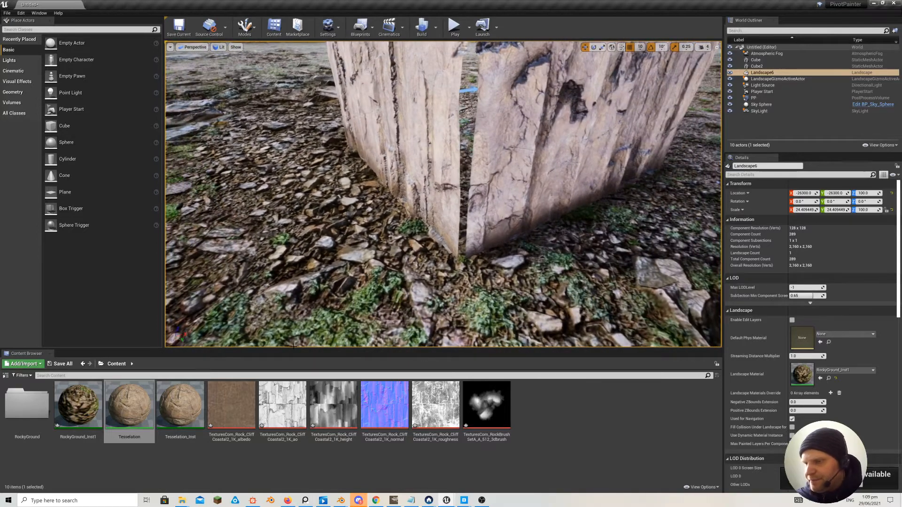
# In the Tesselation material, reconnect the Lerp output to the Multiply's B input and nudge the -1 constant beside the 1 constant.
pyautogui.doubleClick(129, 405)
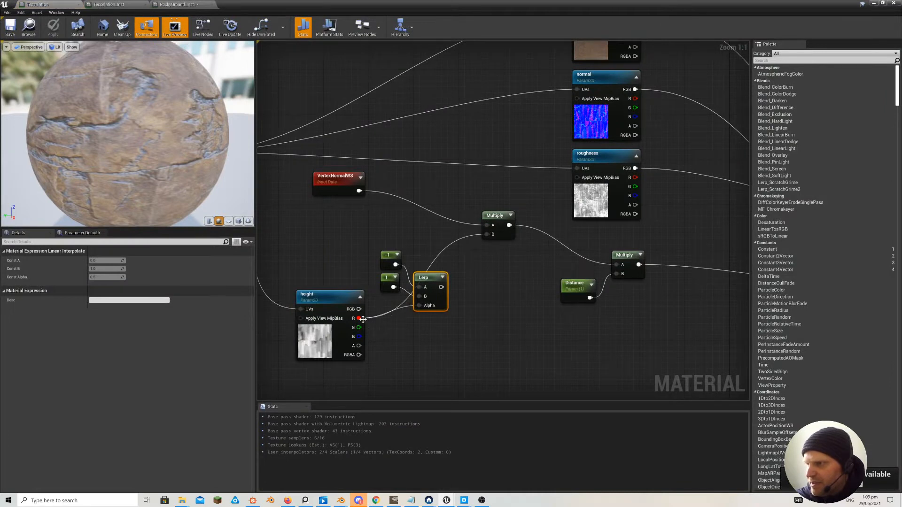
pyautogui.moveTo(441, 287); pyautogui.dragTo(487, 235)
pyautogui.moveTo(387, 257); pyautogui.dragTo(388, 251)
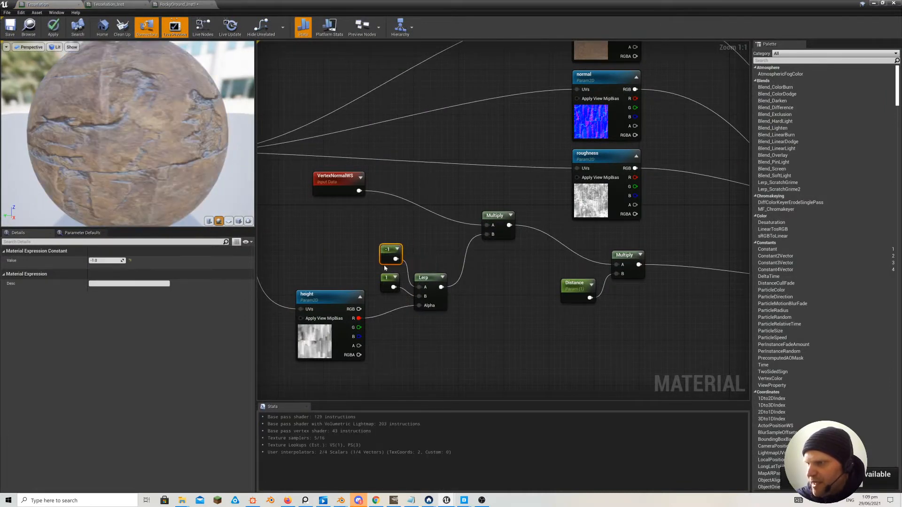
pyautogui.click(387, 281)
pyautogui.moveTo(449, 264); pyautogui.dragTo(487, 186, button='right')
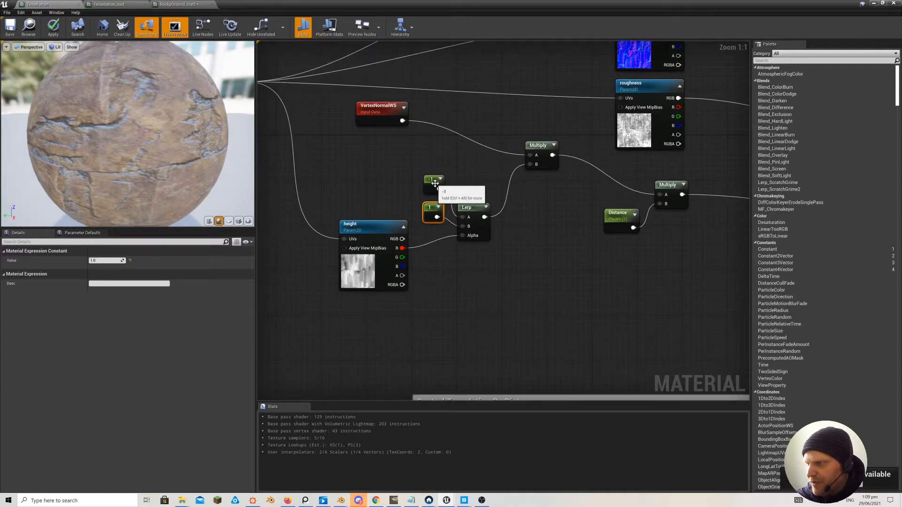
pyautogui.moveTo(435, 183); pyautogui.dragTo(433, 190)
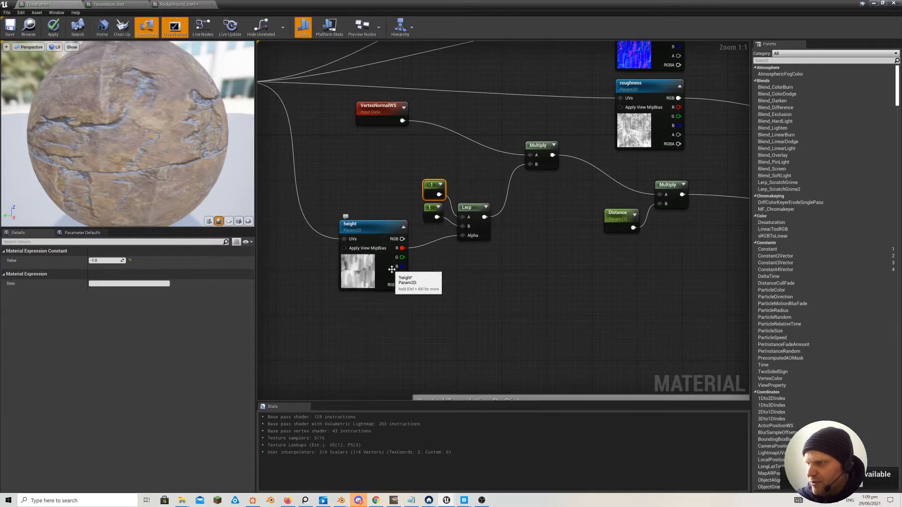
# Move the second Multiply node and the Distance parameter closer to the first Multiply node in the displacement network.
pyautogui.moveTo(532, 208); pyautogui.dragTo(374, 272, button='right')
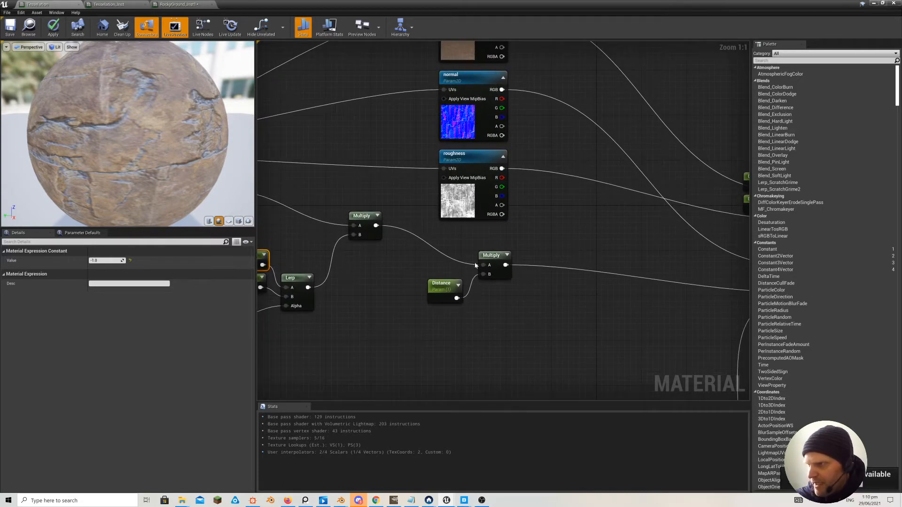
pyautogui.moveTo(484, 257); pyautogui.dragTo(434, 240)
pyautogui.moveTo(439, 281); pyautogui.dragTo(377, 270)
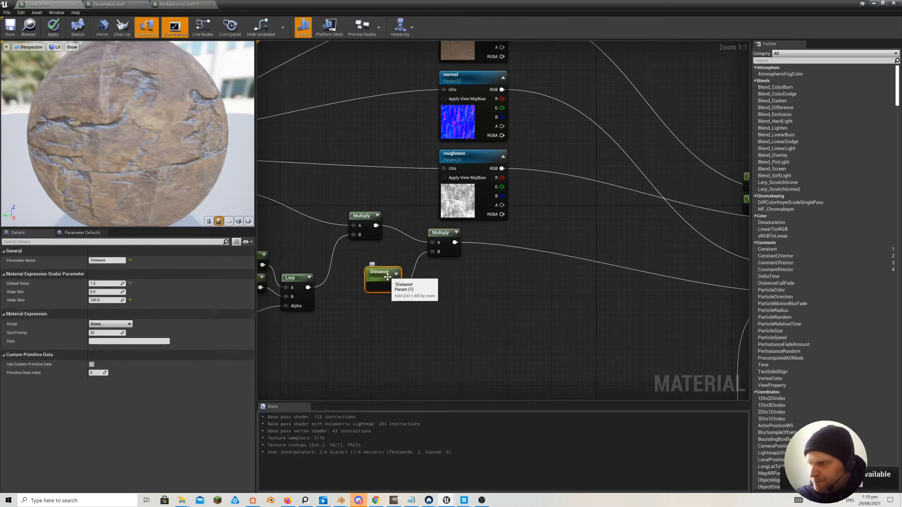
# Rename the Distance scalar parameter as Height and save the Tesselation material.
pyautogui.doubleClick(388, 277)
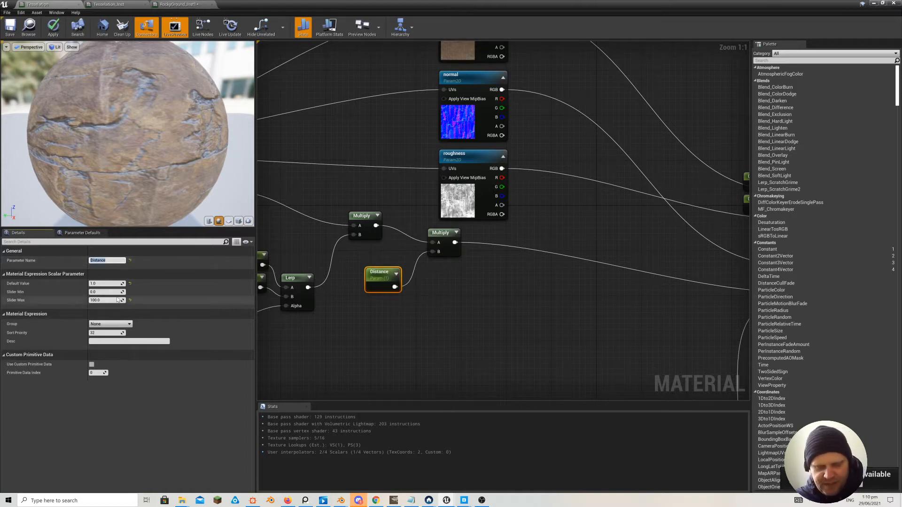
pyautogui.press('Return')
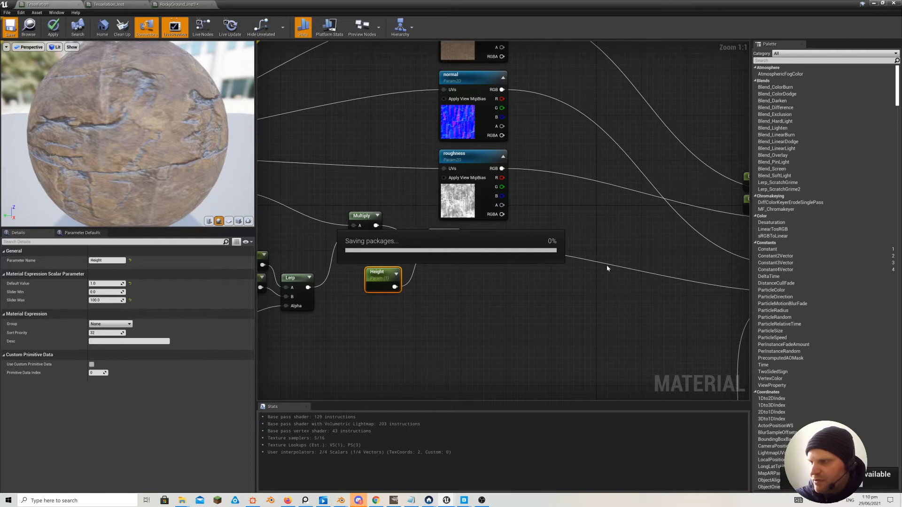
pyautogui.moveTo(618, 258); pyautogui.dragTo(554, 252, button='right')
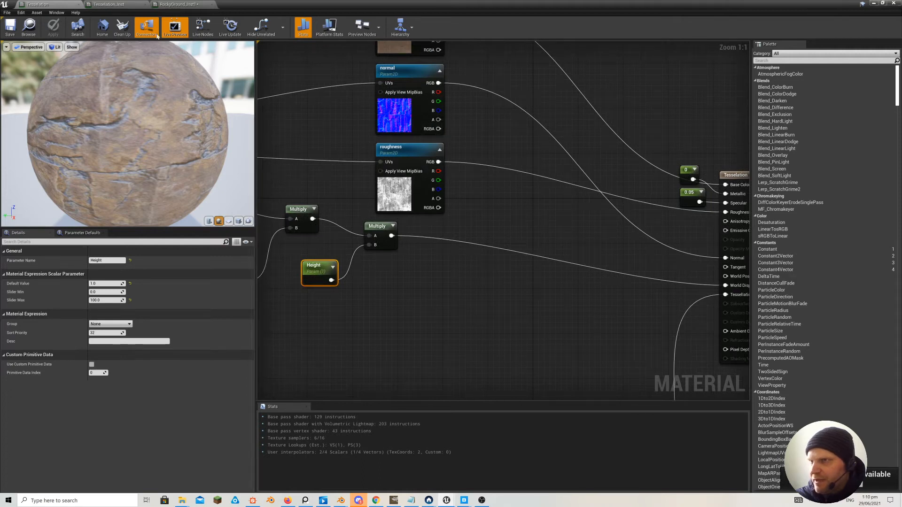
pyautogui.click(9, 28)
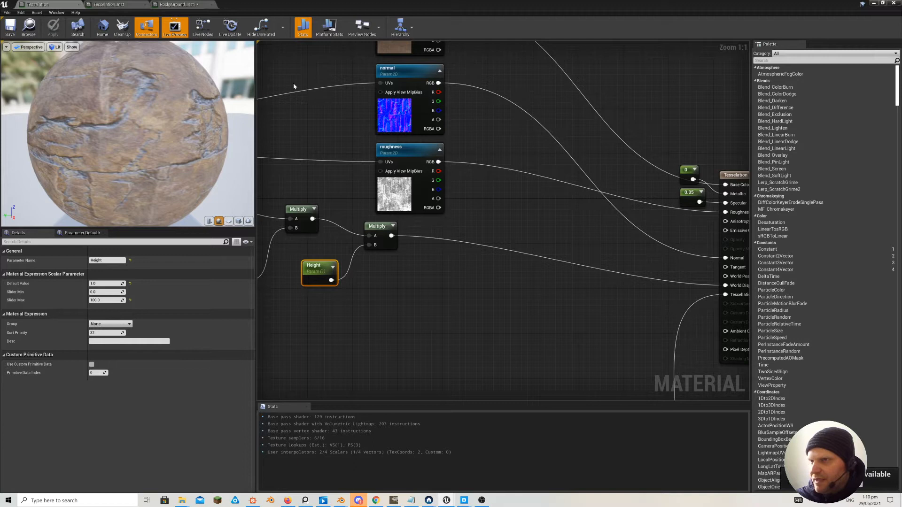
# Show the Tesselation_Inst material instance in a smaller window below the level view and frame the rock cube above it.
pyautogui.click(115, 8)
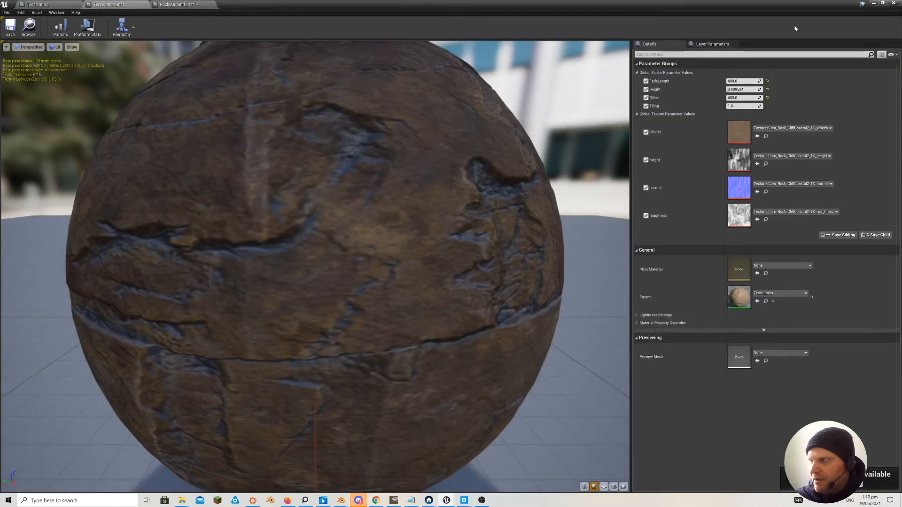
pyautogui.doubleClick(868, 4)
pyautogui.moveTo(795, 63); pyautogui.dragTo(625, 242)
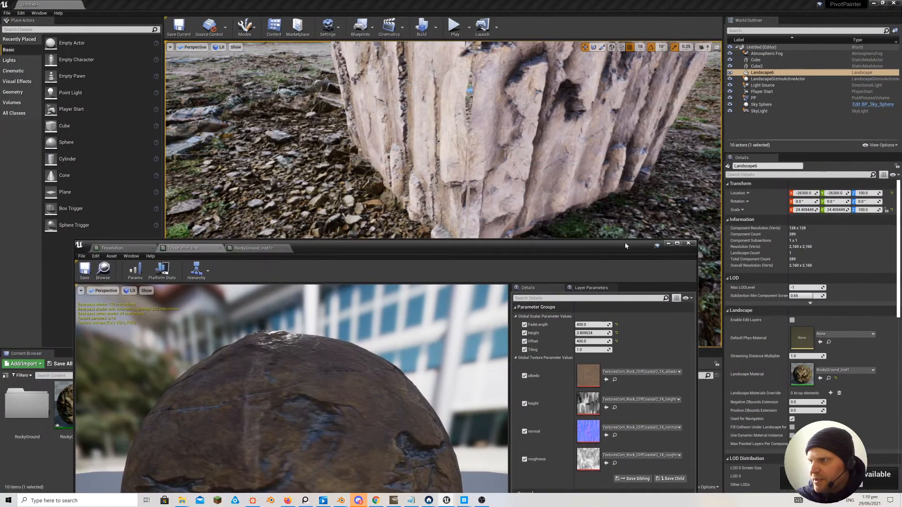
pyautogui.moveTo(545, 155); pyautogui.dragTo(373, 203, button='right')
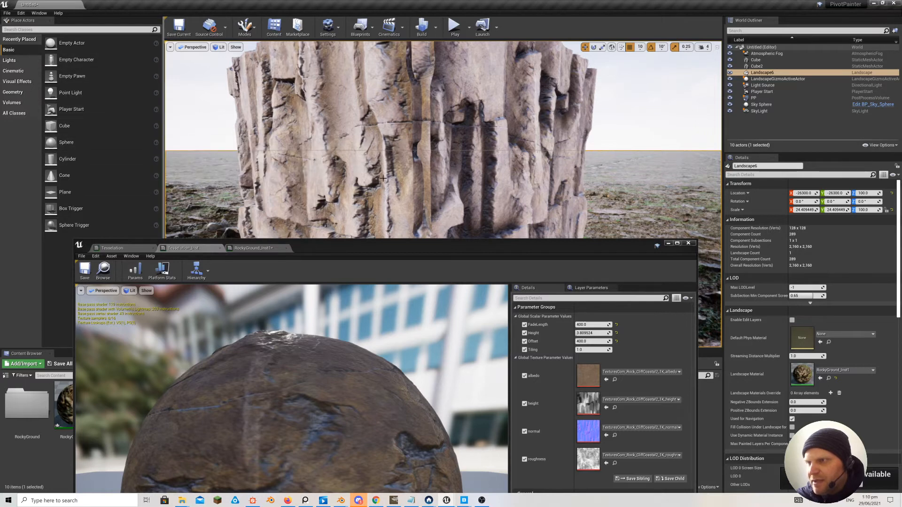
pyautogui.moveTo(444, 251); pyautogui.dragTo(451, 305)
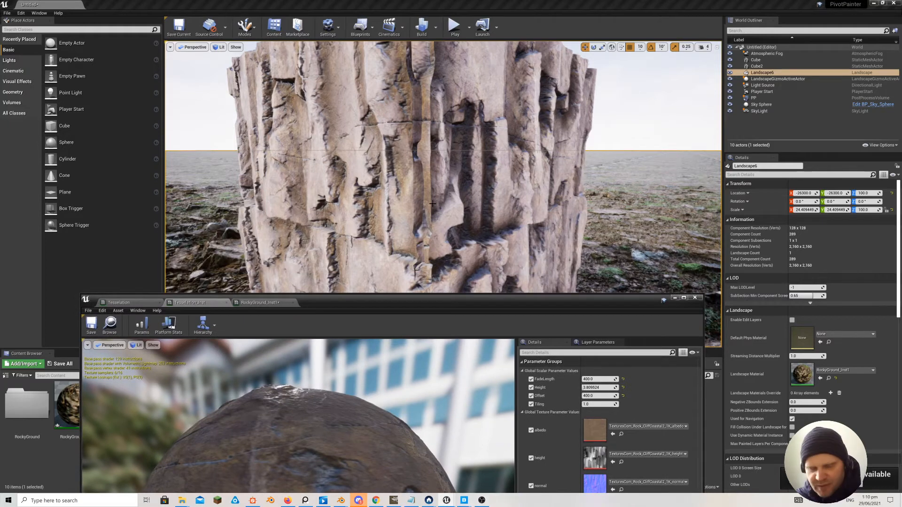
pyautogui.moveTo(456, 170)
pyautogui.keyDown('alt'); pyautogui.mouseDown()
pyautogui.moveTo(479, 202)
pyautogui.moveTo(463, 204)
pyautogui.moveTo(453, 172)
pyautogui.mouseUp(); pyautogui.keyUp('alt')
pyautogui.scroll(-5, 546, 267)
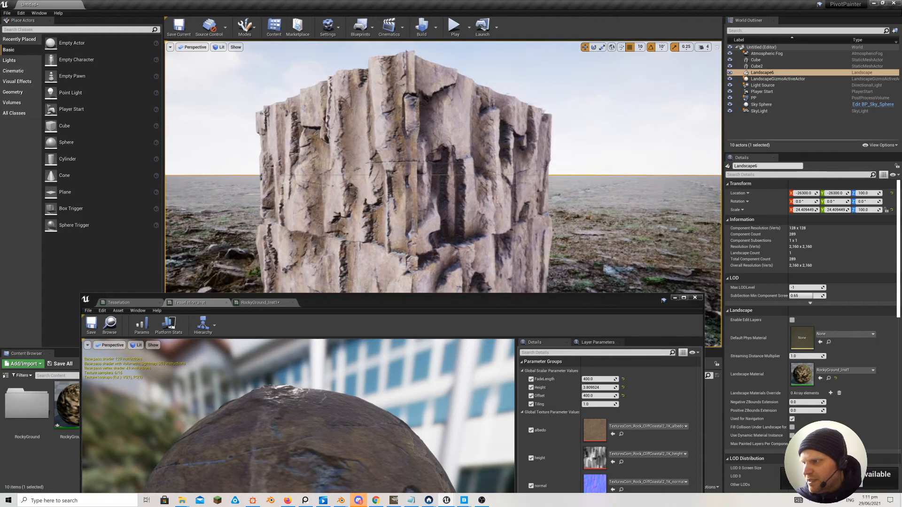
# Try Height at 100 in Tesselation_Inst, look at the cube's displacement, and bring the value back to 3.809524.
pyautogui.moveTo(600, 388)
pyautogui.mouseDown()
pyautogui.moveTo(616, 388)
pyautogui.moveTo(584, 388)
pyautogui.moveTo(658, 388)
pyautogui.mouseUp()
pyautogui.moveTo(496, 198); pyautogui.dragTo(474, 192, button='right')
pyautogui.press('s')
pyautogui.press('w')
pyautogui.press('w')
pyautogui.press('d')
pyautogui.press('s')
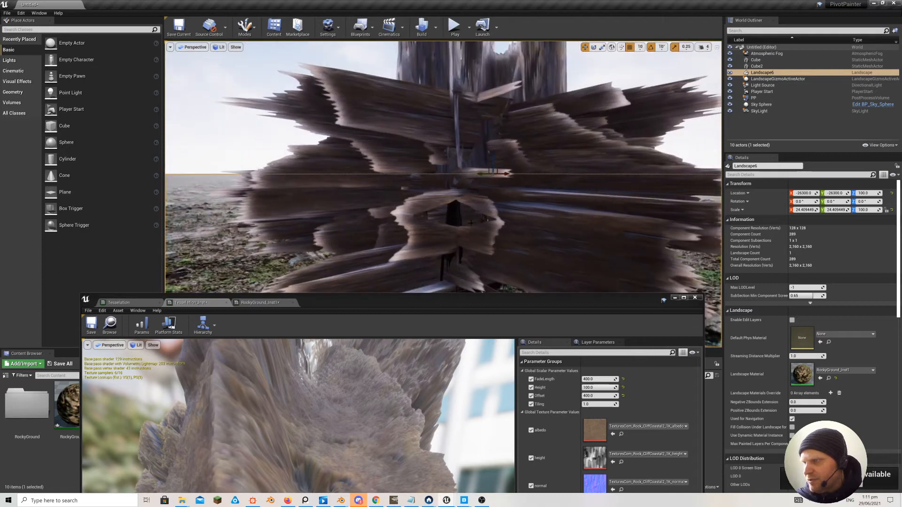
pyautogui.moveTo(606, 387); pyautogui.dragTo(583, 388)
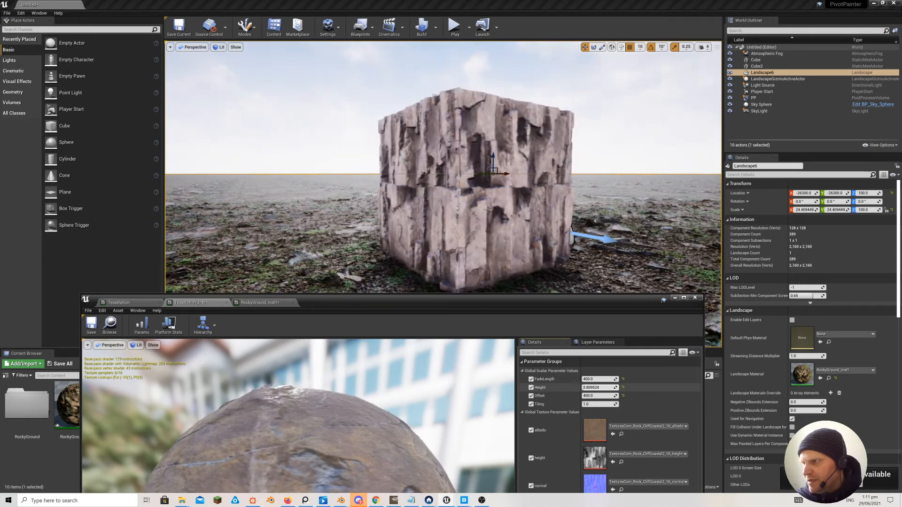
# Inspect the rocky landscape's displacement up close, with the material instance window moved aside and minimized.
pyautogui.moveTo(486, 306); pyautogui.dragTo(521, 306)
pyautogui.press('w')
pyautogui.moveTo(510, 254); pyautogui.dragTo(422, 271, button='right')
pyautogui.press('w')
pyautogui.press('s')
pyautogui.press('w')
pyautogui.press('s')
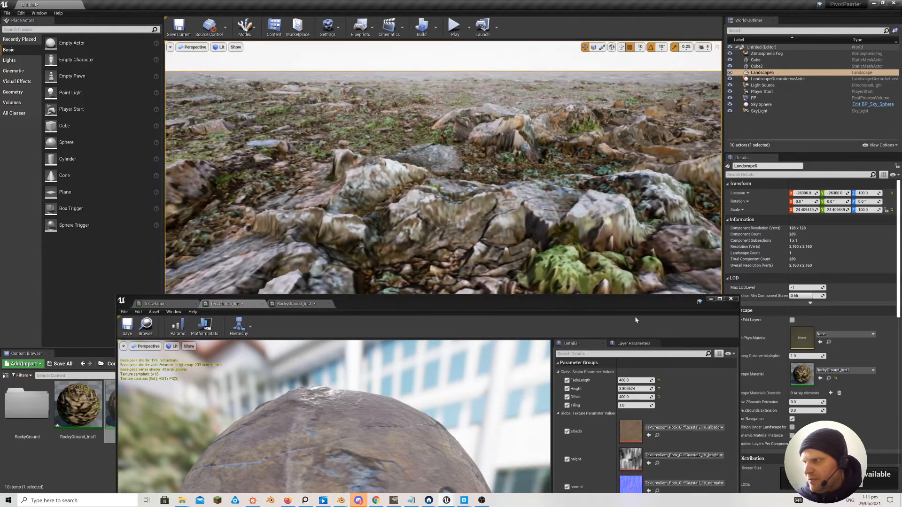
pyautogui.click(717, 299)
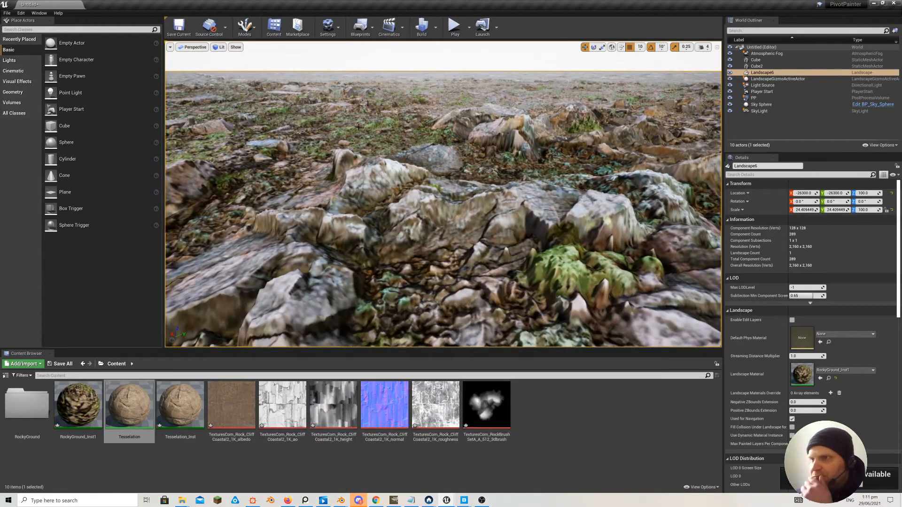
# Switch the level editor to Landscape mode.
pyautogui.click(240, 31)
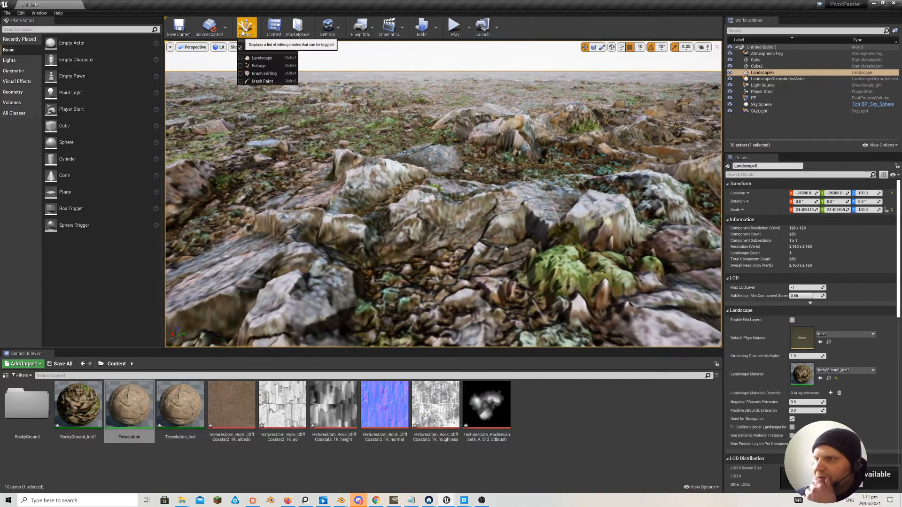
pyautogui.click(261, 58)
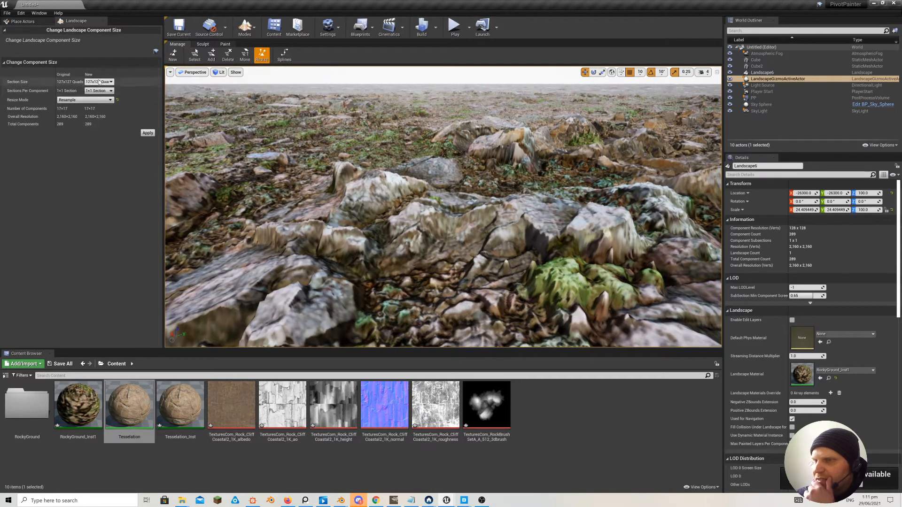
# Compare the landscape's resize modes by trying Expand and choosing Resample again.
pyautogui.click(97, 100)
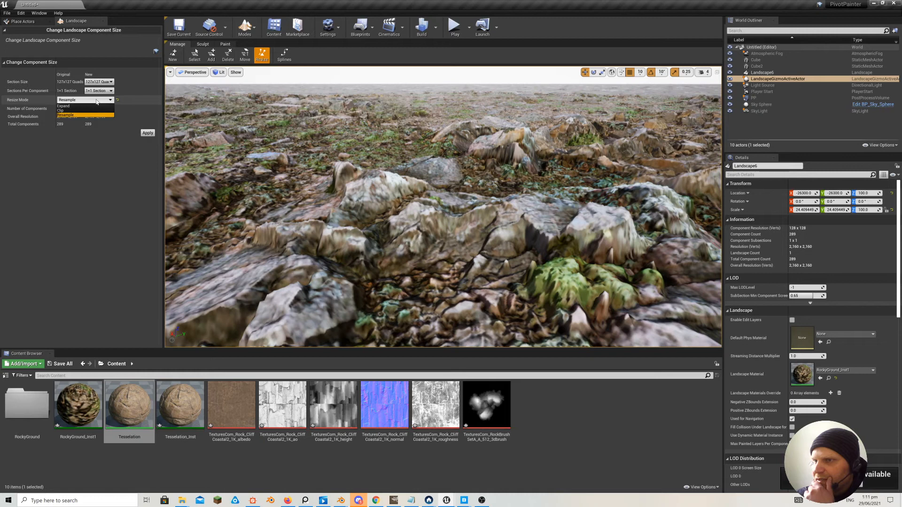
pyautogui.click(88, 106)
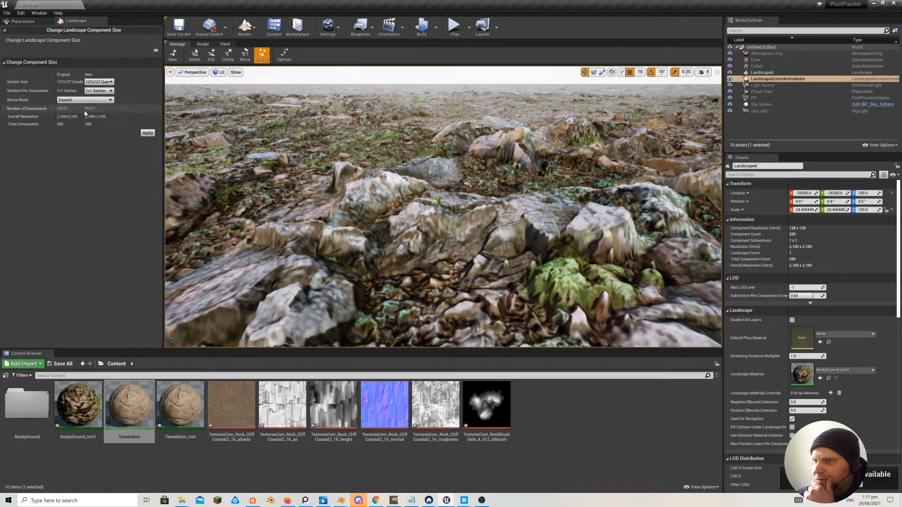
pyautogui.click(85, 100)
pyautogui.click(83, 112)
pyautogui.click(94, 100)
pyautogui.click(94, 106)
pyautogui.click(106, 100)
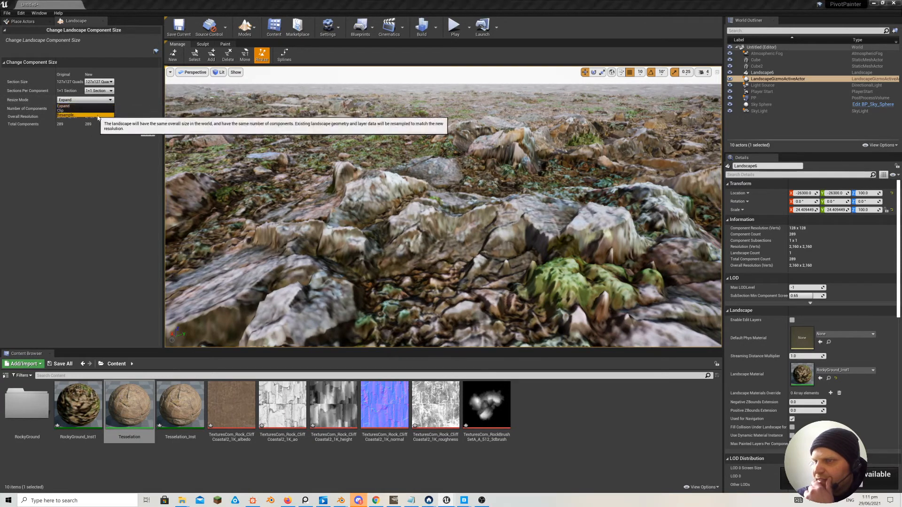
pyautogui.click(101, 114)
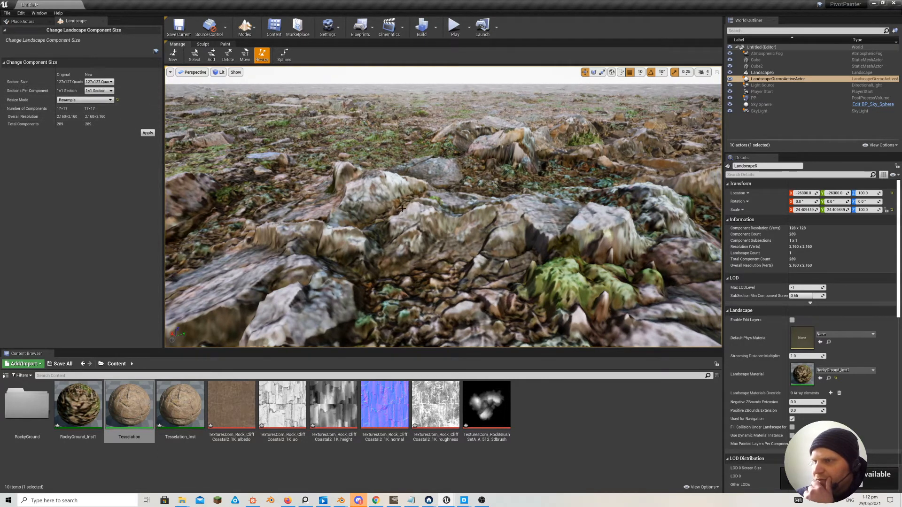
# Review the available landscape section sizes and display the level in Brush Wireframe.
pyautogui.click(102, 84)
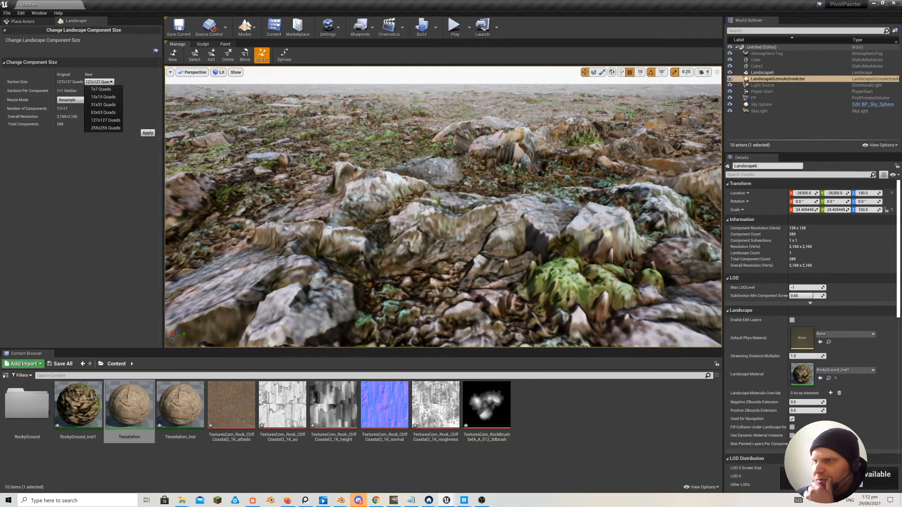
pyautogui.click(220, 72)
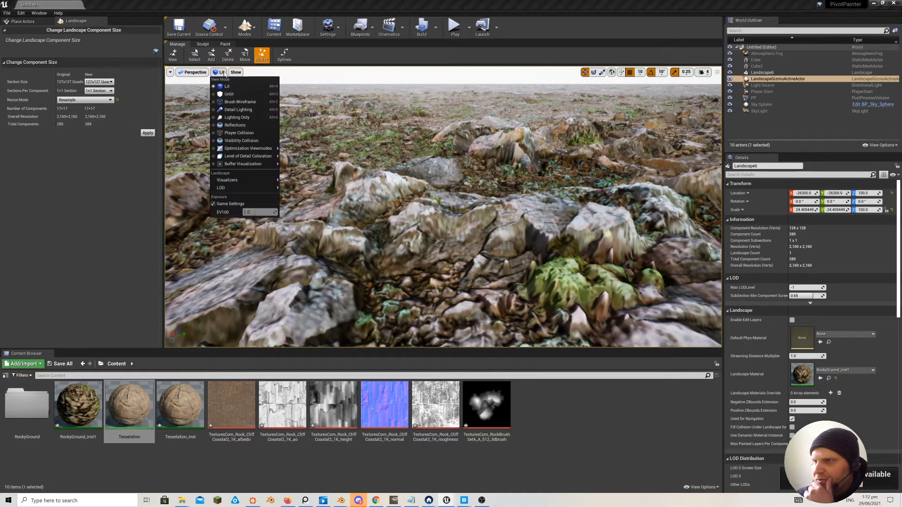
pyautogui.click(236, 102)
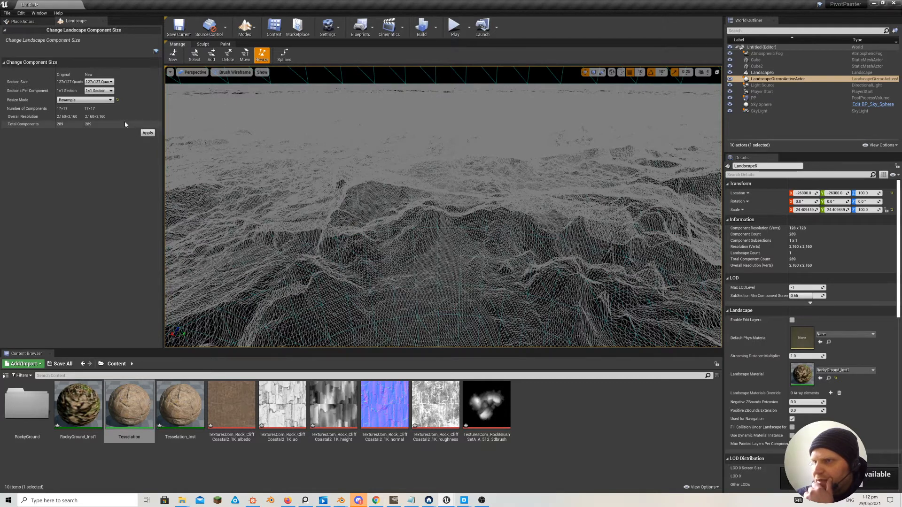
# Change the landscape's section size to 15x15 Quads and apply the component resize.
pyautogui.click(107, 82)
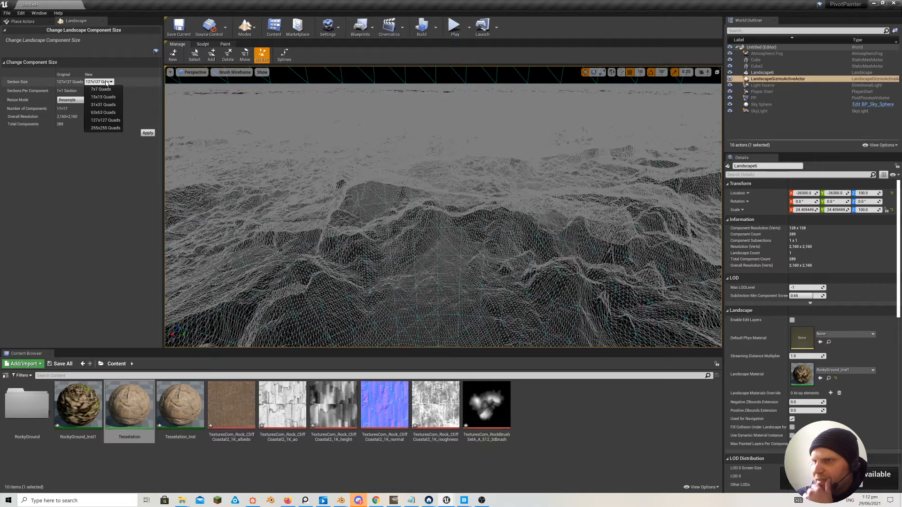
pyautogui.click(103, 97)
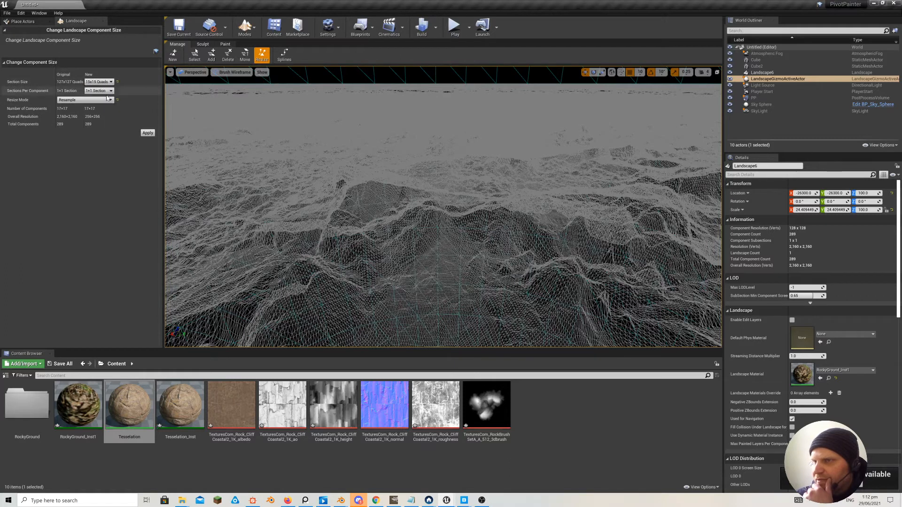
pyautogui.click(148, 133)
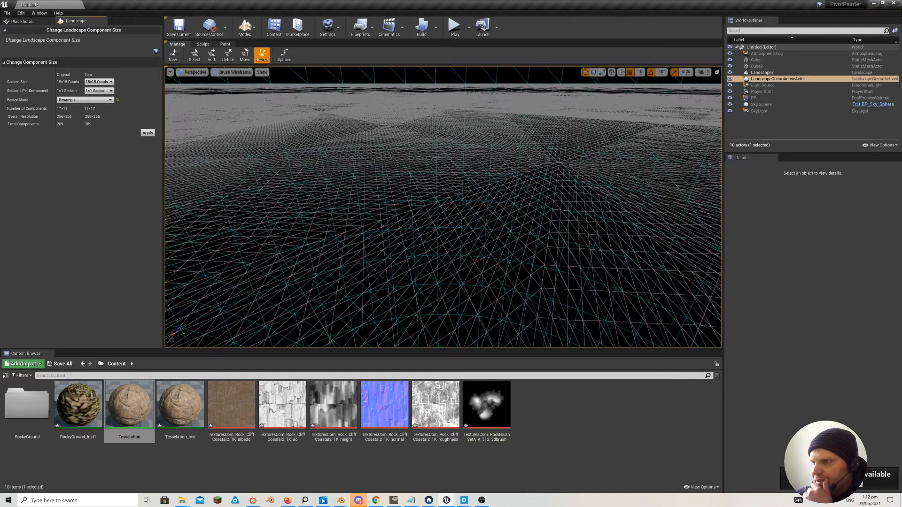
# Return the viewport to Lit shading and look over the resized landscape.
pyautogui.click(232, 73)
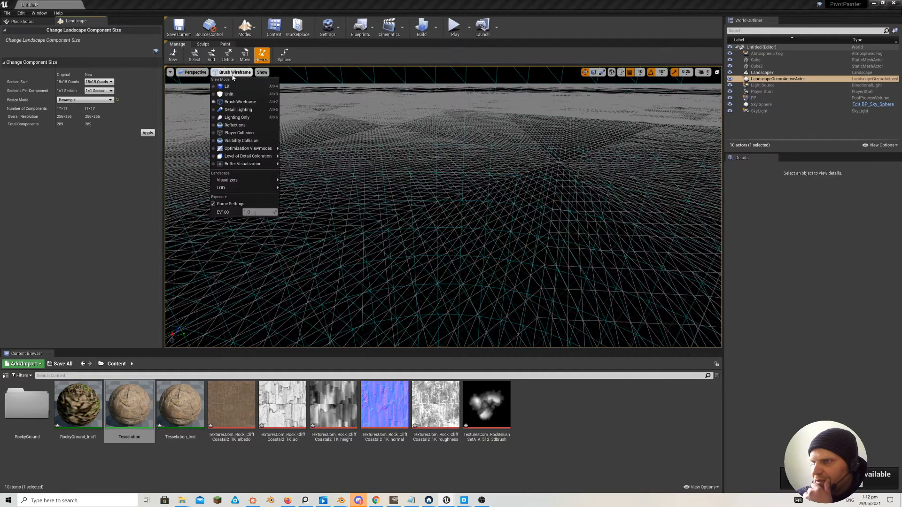
pyautogui.click(231, 87)
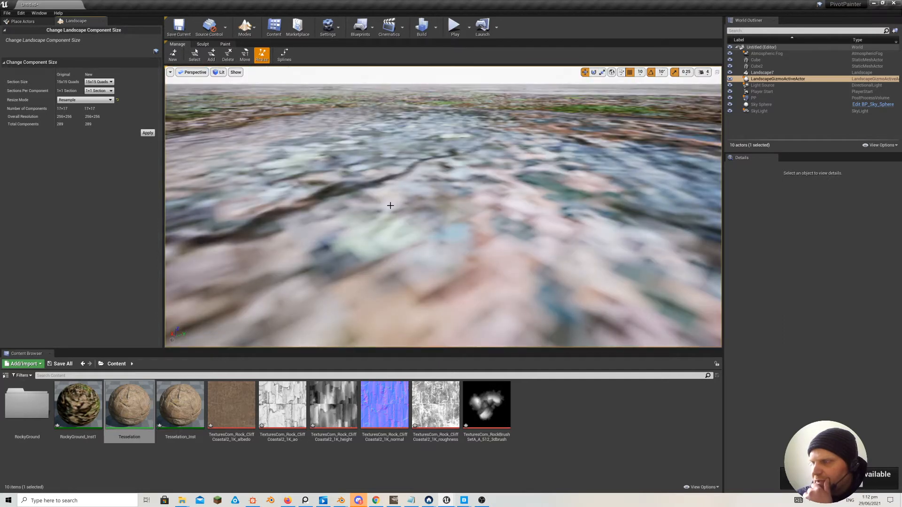
pyautogui.moveTo(390, 206)
pyautogui.mouseDown(button='right')
pyautogui.moveTo(390, 244)
pyautogui.moveTo(390, 206)
pyautogui.mouseUp(button='right')
# Open the RockyGround_Inst1 material instance and try a Tiling of 1 before settling on 0.5.
pyautogui.doubleClick(85, 402)
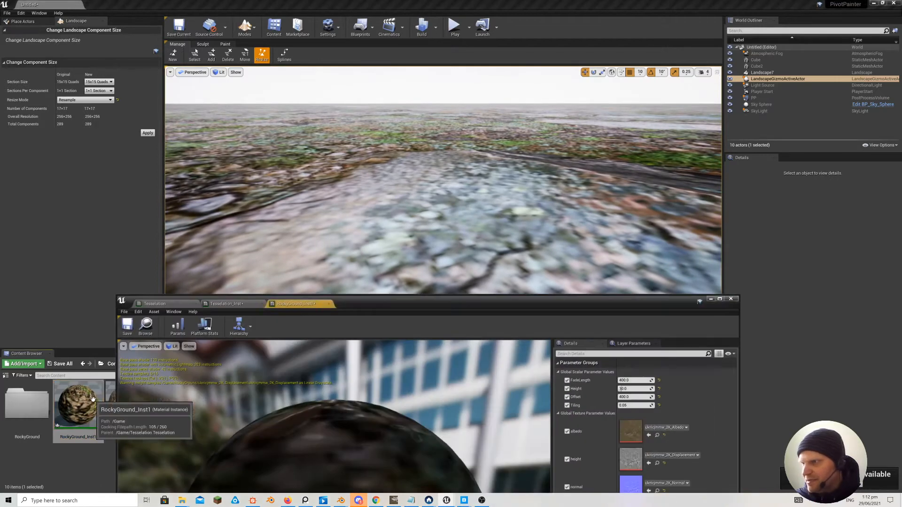
pyautogui.moveTo(630, 406); pyautogui.dragTo(677, 406)
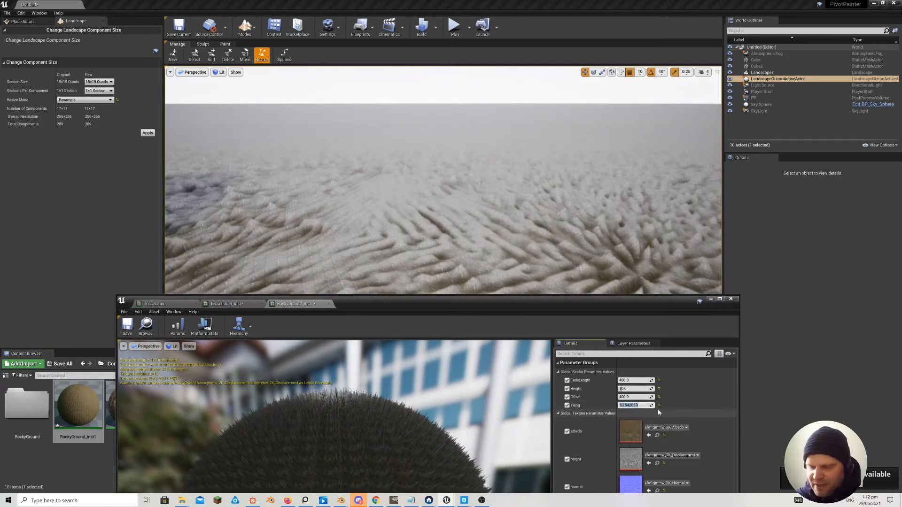
pyautogui.write('1')
pyautogui.press('Return')
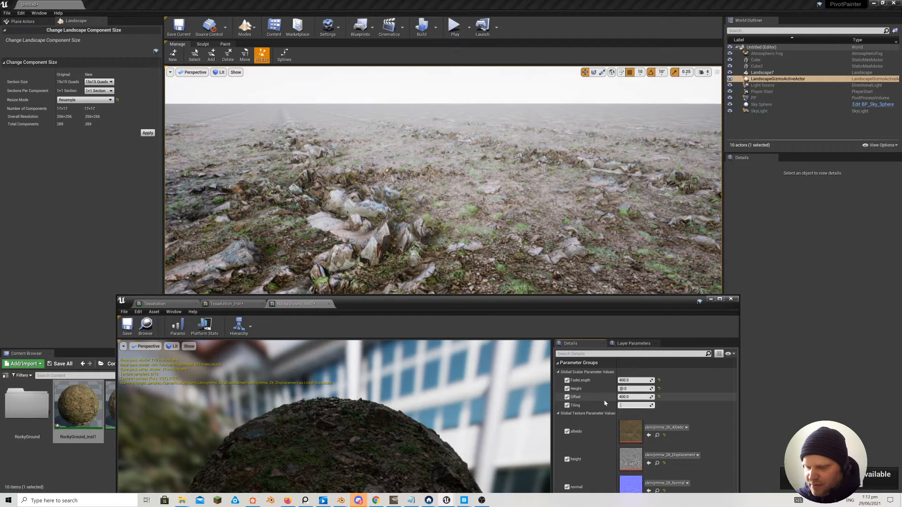
pyautogui.write('.5')
pyautogui.press('Return')
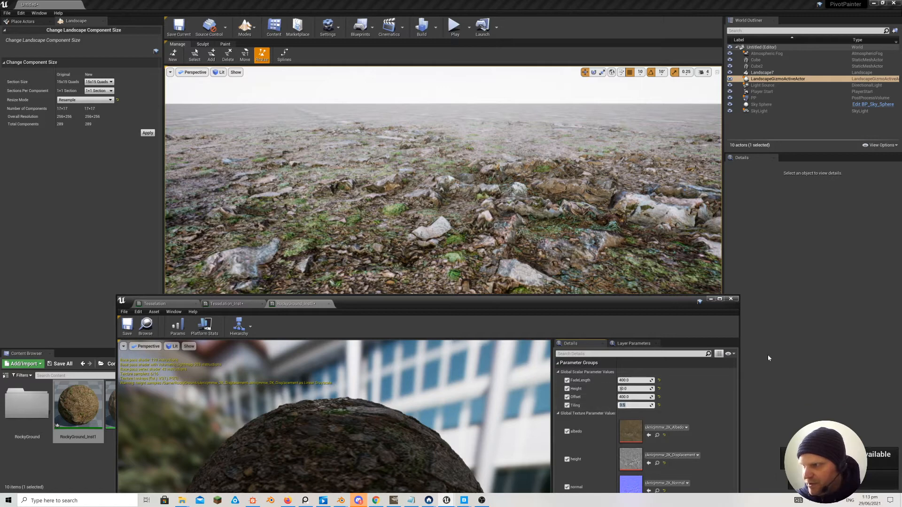
# Move the material instance window out of the way and inspect the tessellated ground rocks up close.
pyautogui.moveTo(616, 313); pyautogui.dragTo(609, 463)
pyautogui.scroll(3, 443, 207)
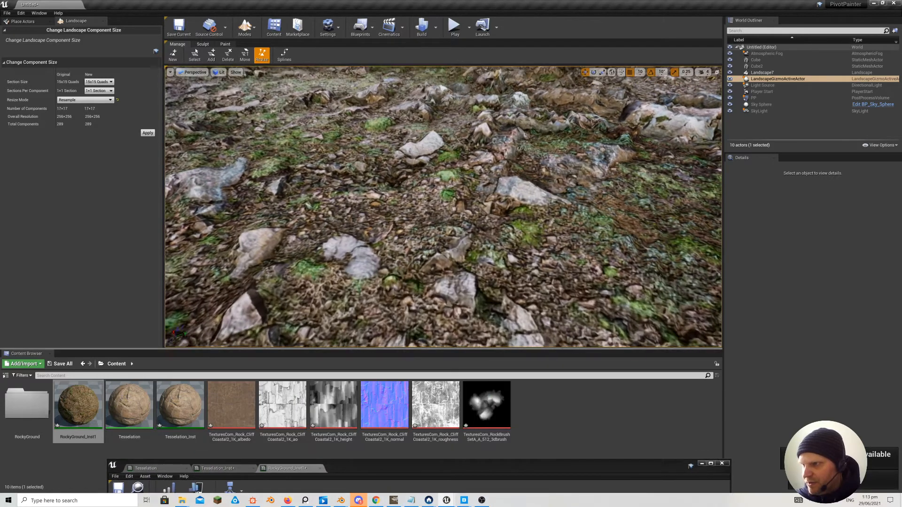
pyautogui.scroll(5, 443, 207)
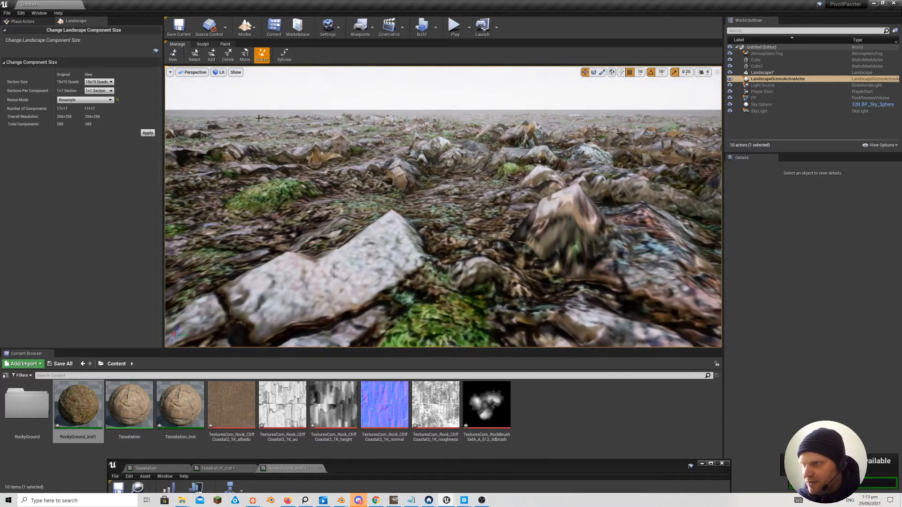
# Switch the viewport to Brush Wireframe view and inspect the landscape's mesh density around the rocks.
pyautogui.click(222, 74)
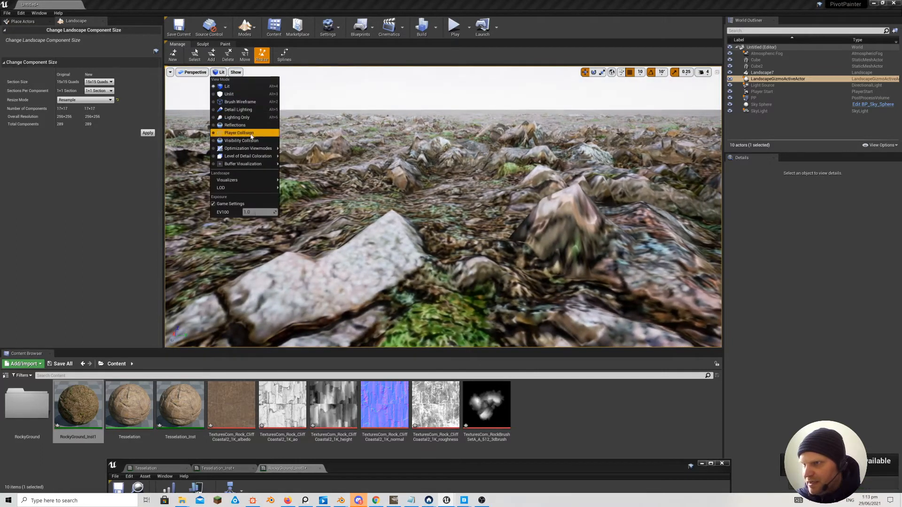
pyautogui.moveTo(244, 164)
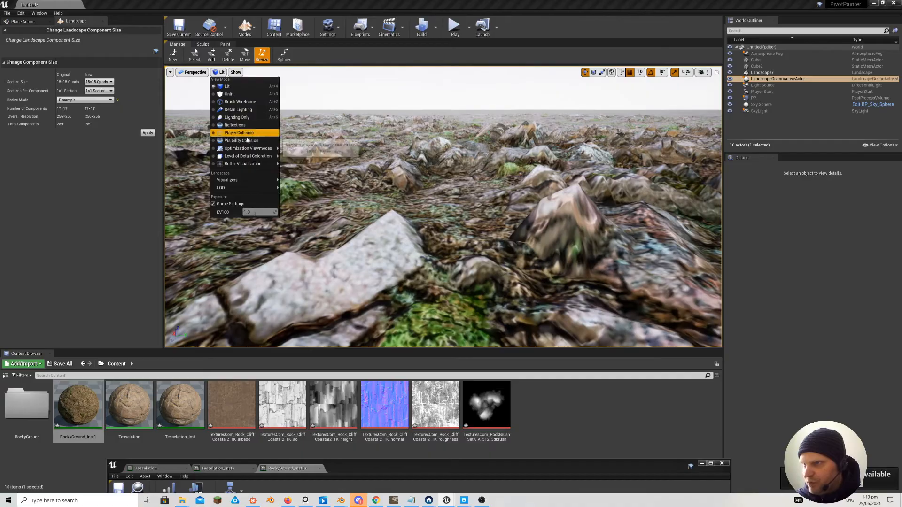
pyautogui.click(240, 102)
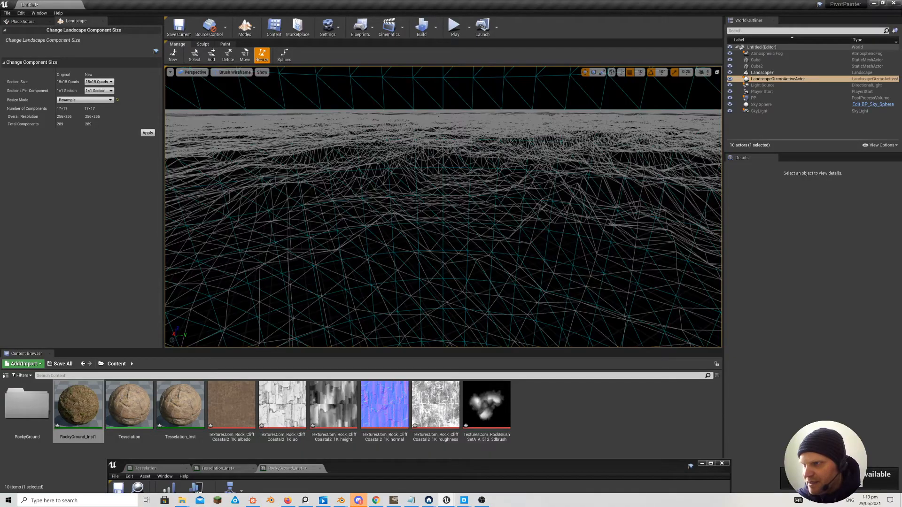
pyautogui.press('s')
pyautogui.moveTo(443, 207)
pyautogui.mouseDown(button='right')
pyautogui.moveTo(443, 186)
pyautogui.moveTo(433, 201)
pyautogui.moveTo(405, 200)
pyautogui.moveTo(410, 209)
pyautogui.moveTo(416, 190)
pyautogui.moveTo(408, 203)
pyautogui.moveTo(416, 193)
pyautogui.moveTo(406, 192)
pyautogui.moveTo(399, 209)
pyautogui.mouseUp(button='right')
pyautogui.press('w')
# Return the viewport to Lit shading and examine the displaced ground rocks up close.
pyautogui.click(228, 72)
pyautogui.click(230, 87)
pyautogui.moveTo(231, 88)
pyautogui.mouseDown(button='right')
pyautogui.moveTo(249, 101)
pyautogui.moveTo(244, 76)
pyautogui.moveTo(242, 91)
pyautogui.mouseUp(button='right')
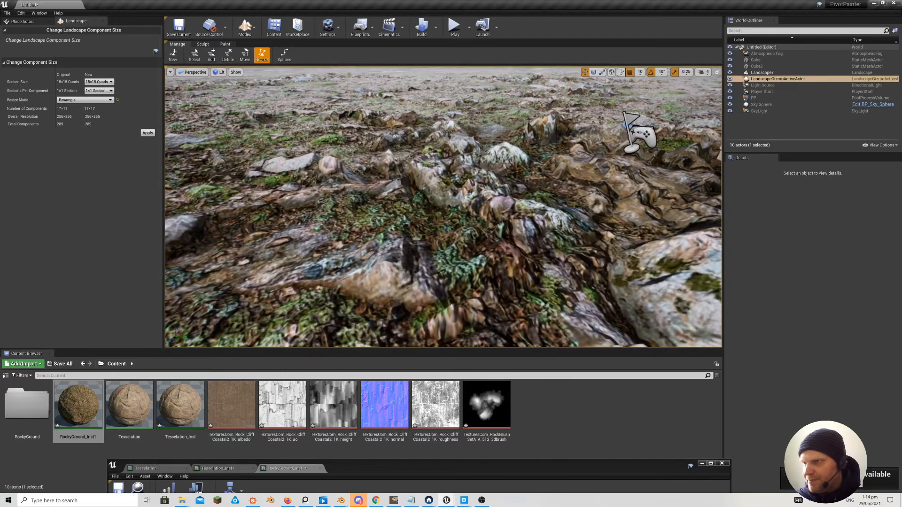
pyautogui.moveTo(263, 141)
pyautogui.mouseDown(button='right')
pyautogui.moveTo(262, 121)
pyautogui.moveTo(264, 146)
pyautogui.mouseUp(button='right')
pyautogui.moveTo(409, 343); pyautogui.dragTo(409, 342, button='right')
# Open the Tesselation material, review the distance-fade nodes feeding the 64-to-0 Lerp, and minimize the editor.
pyautogui.doubleClick(130, 405)
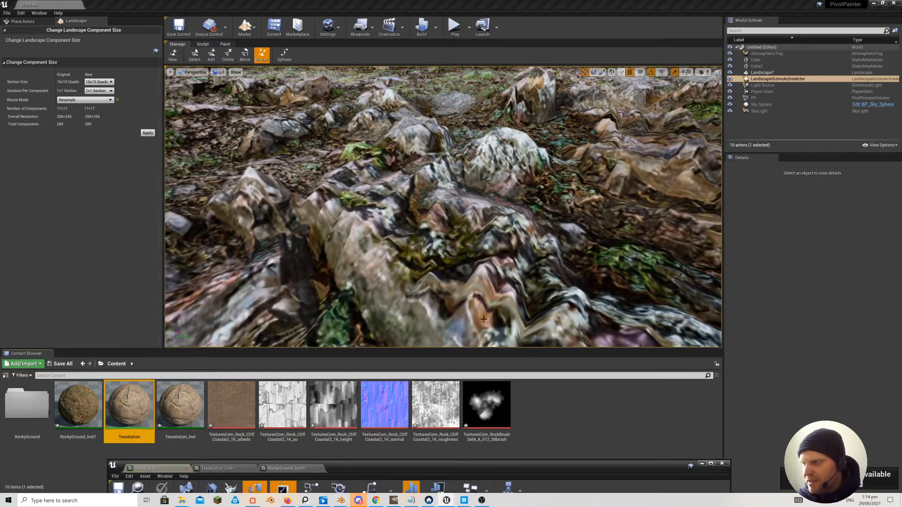
pyautogui.moveTo(359, 467); pyautogui.dragTo(306, 118)
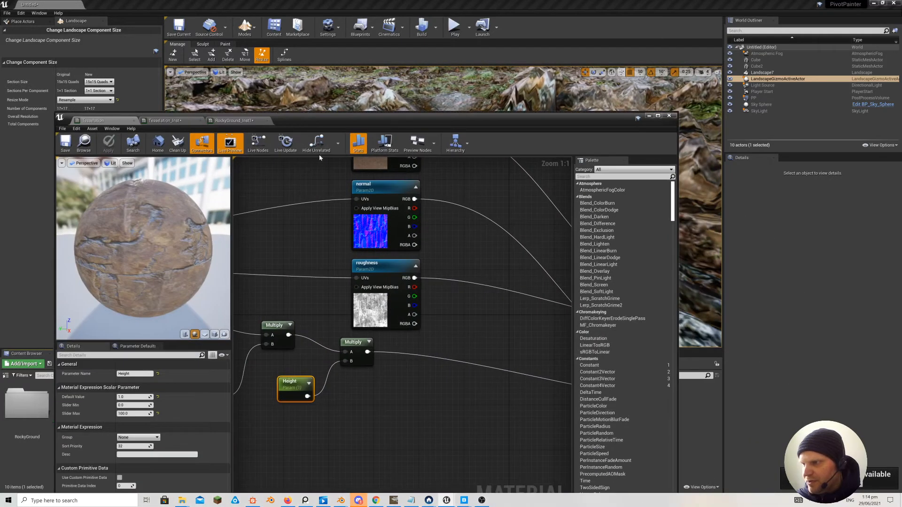
pyautogui.moveTo(323, 326); pyautogui.dragTo(446, 335, button='right')
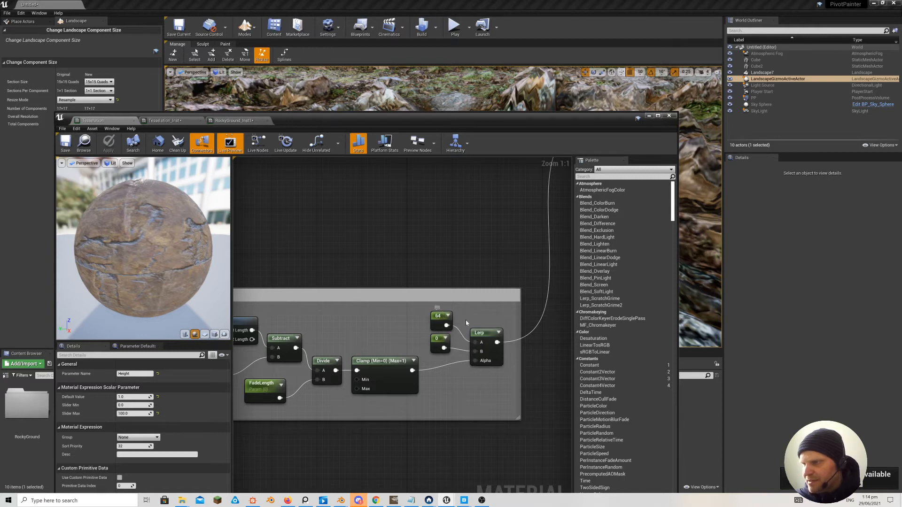
pyautogui.moveTo(469, 292); pyautogui.dragTo(450, 279, button='right')
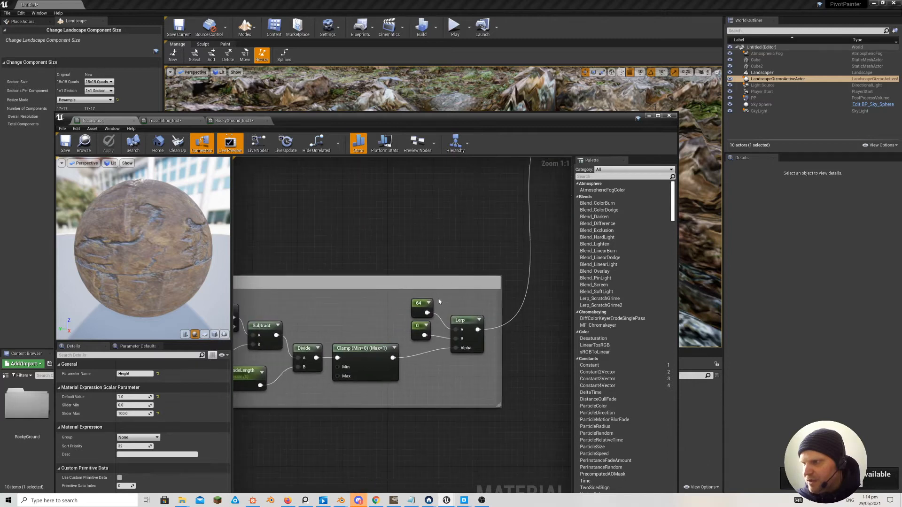
pyautogui.click(649, 116)
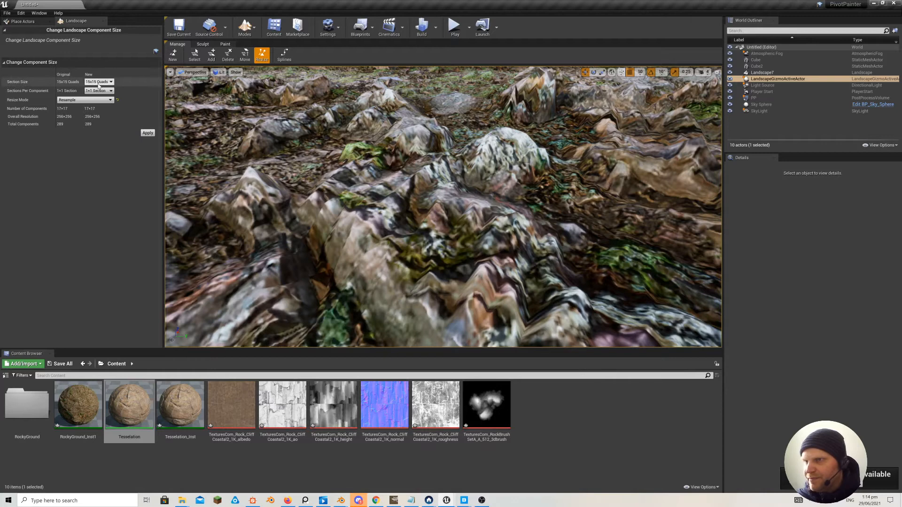
# Change the landscape's section size to 255x255 Quads and apply the component resize.
pyautogui.moveTo(338, 187)
pyautogui.mouseDown(button='right')
pyautogui.moveTo(340, 169)
pyautogui.moveTo(331, 174)
pyautogui.moveTo(329, 161)
pyautogui.moveTo(336, 183)
pyautogui.mouseUp(button='right')
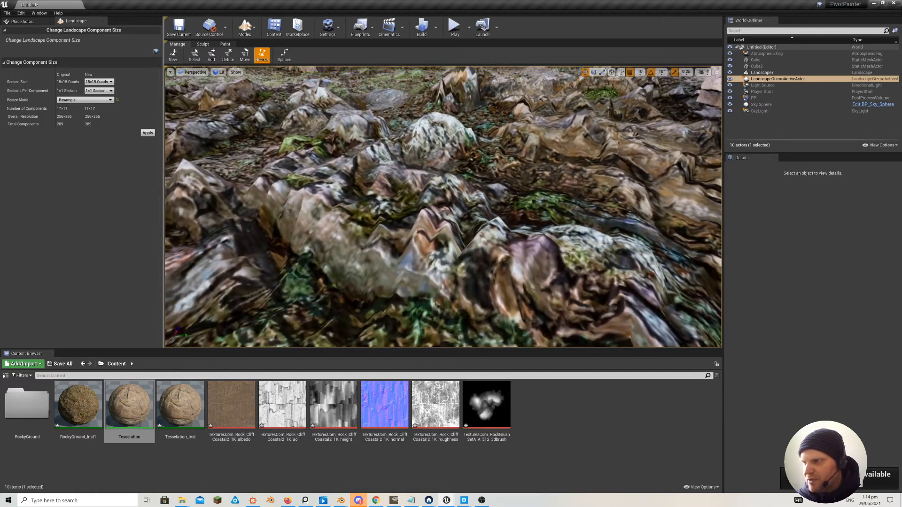
pyautogui.click(99, 82)
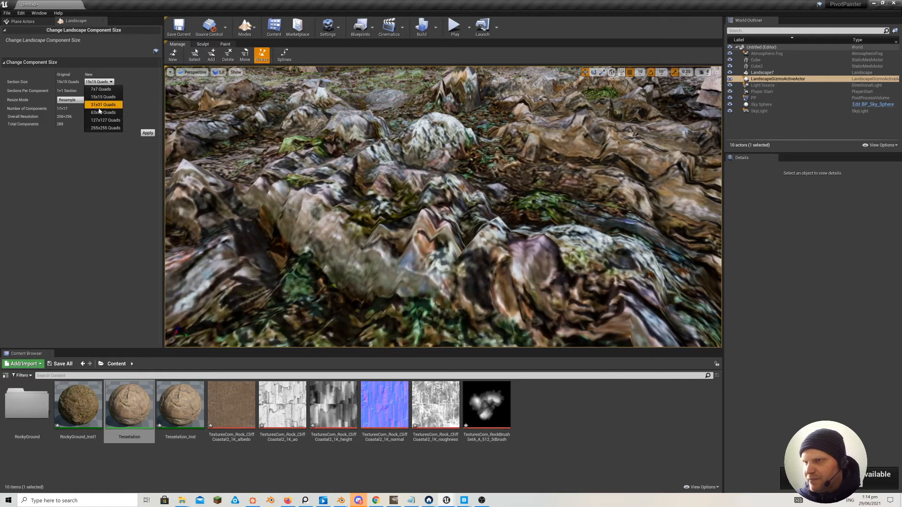
pyautogui.click(106, 127)
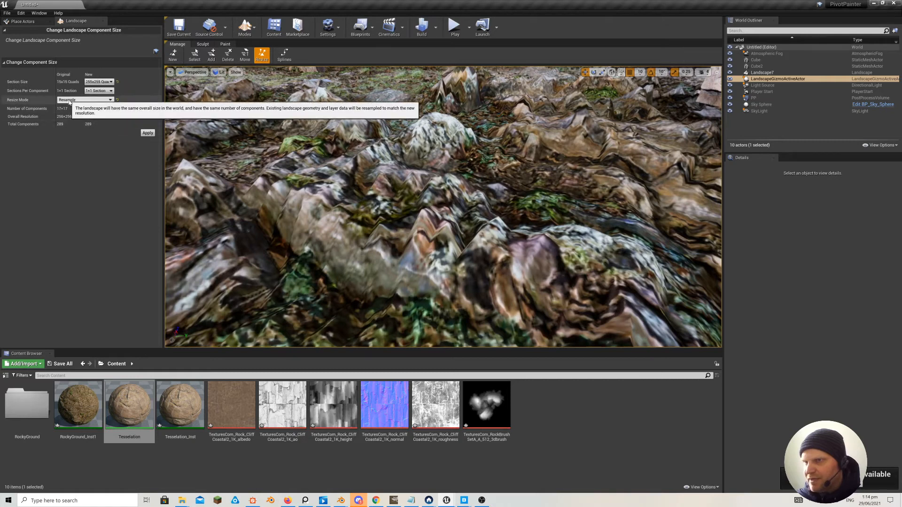
pyautogui.click(148, 133)
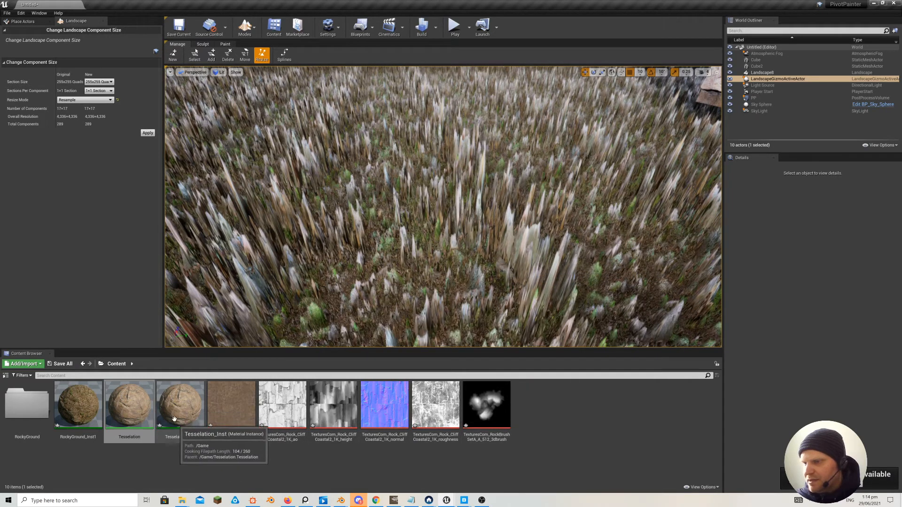
# Open the RockyGround_Inst1 material instance, set its Tiling to 0.01, and move its window clear of the viewport.
pyautogui.doubleClick(78, 404)
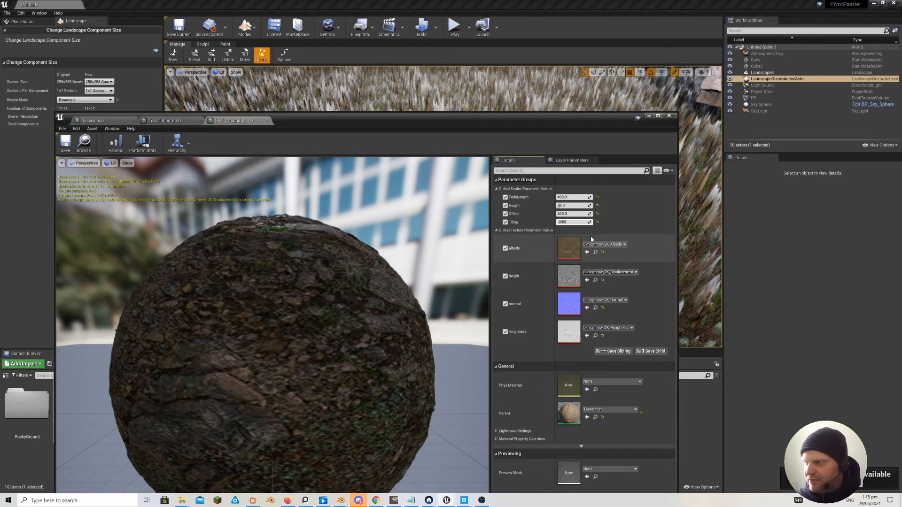
pyautogui.press('Return')
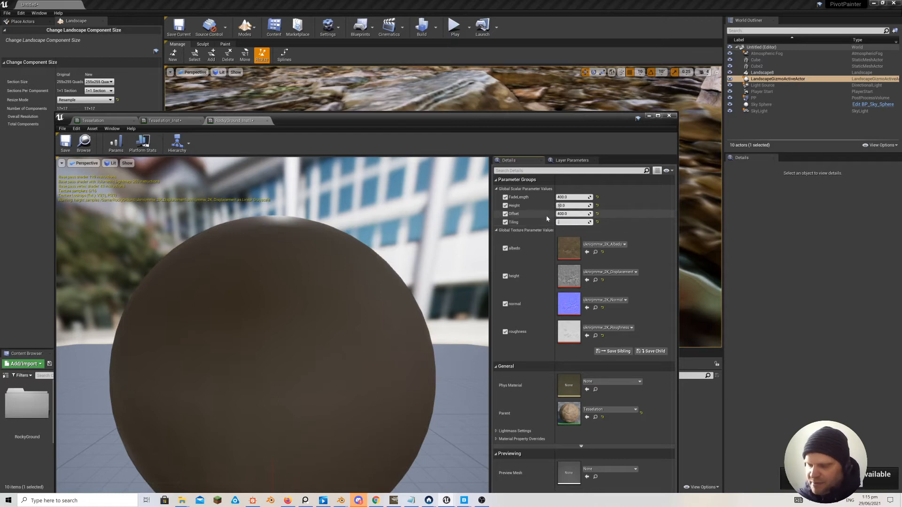
pyautogui.press('Return')
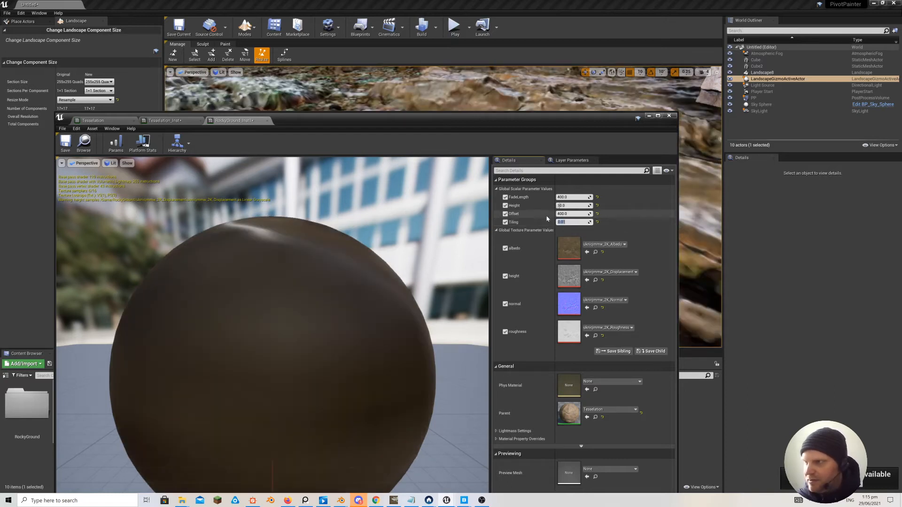
pyautogui.moveTo(513, 123); pyautogui.dragTo(488, 270)
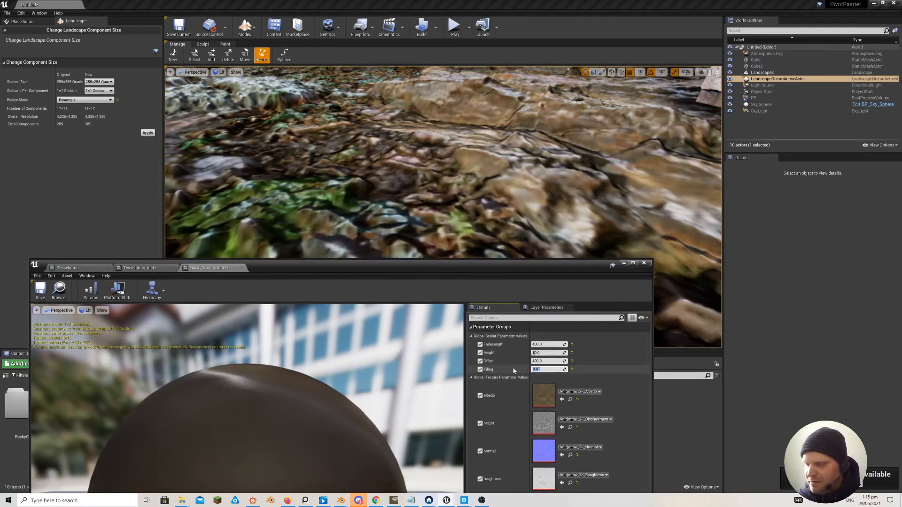
# Try Tiling values of 0.1, 0.02, 0.03, 0.04 and 0.05 on the RockyGround_Inst1 material instance.
pyautogui.write('.1')
pyautogui.press('Return')
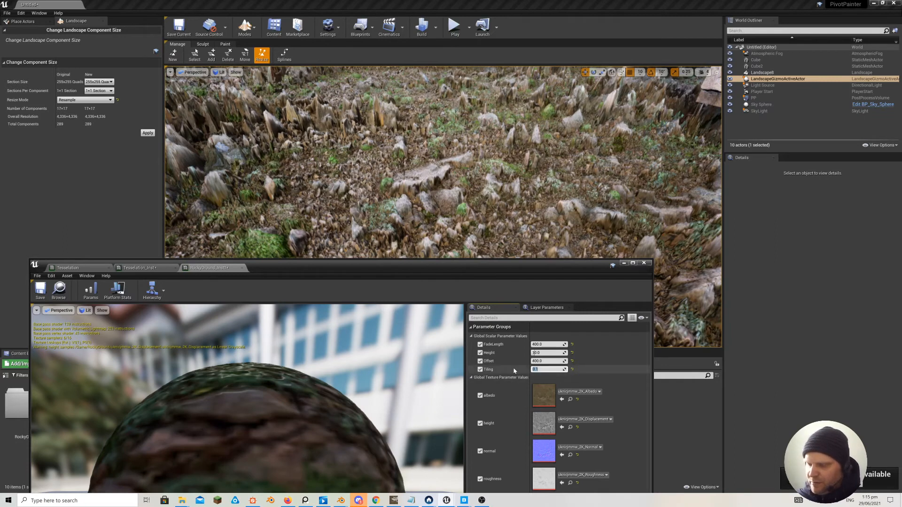
pyautogui.press('Return')
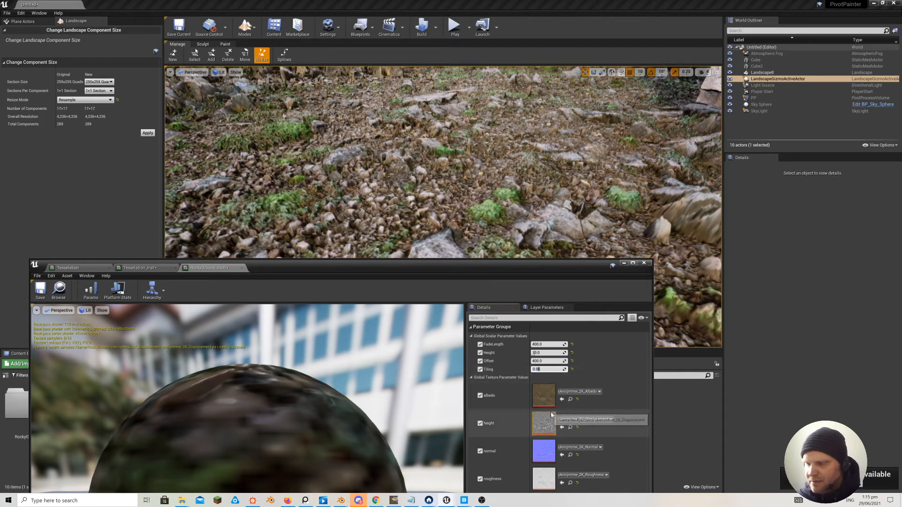
pyautogui.write('2')
pyautogui.press('Return')
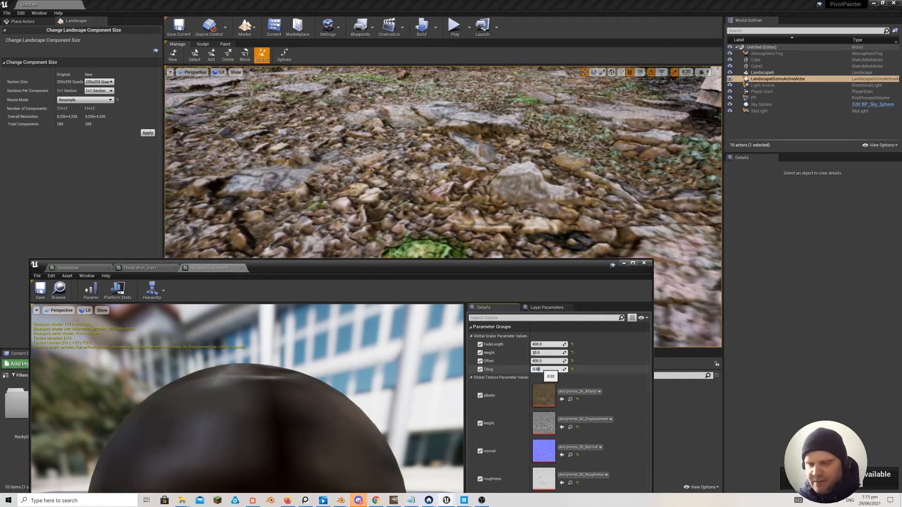
pyautogui.write('3')
pyautogui.press('Return')
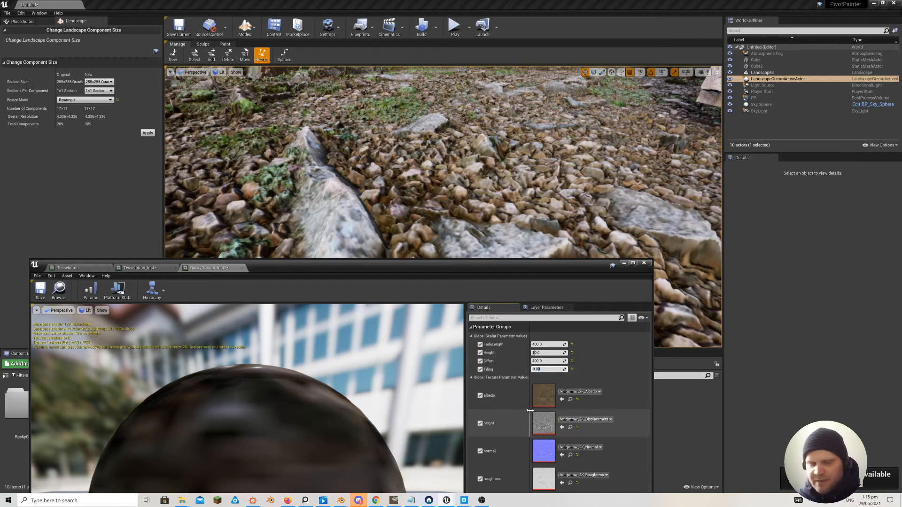
pyautogui.write('4')
pyautogui.press('Return')
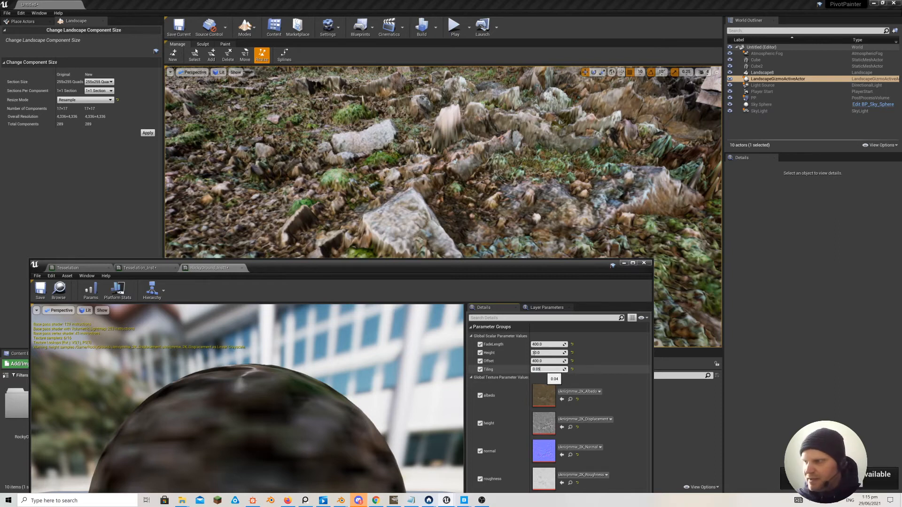
pyautogui.press('Return')
# Move the material instance window further out of the way and inspect the retiled ground from several distances.
pyautogui.moveTo(491, 270); pyautogui.dragTo(490, 316)
pyautogui.moveTo(488, 249); pyautogui.dragTo(522, 254, button='right')
pyautogui.press('w')
pyautogui.press('s')
pyautogui.press('w')
pyautogui.press('s')
pyautogui.press('s')
pyautogui.press('w')
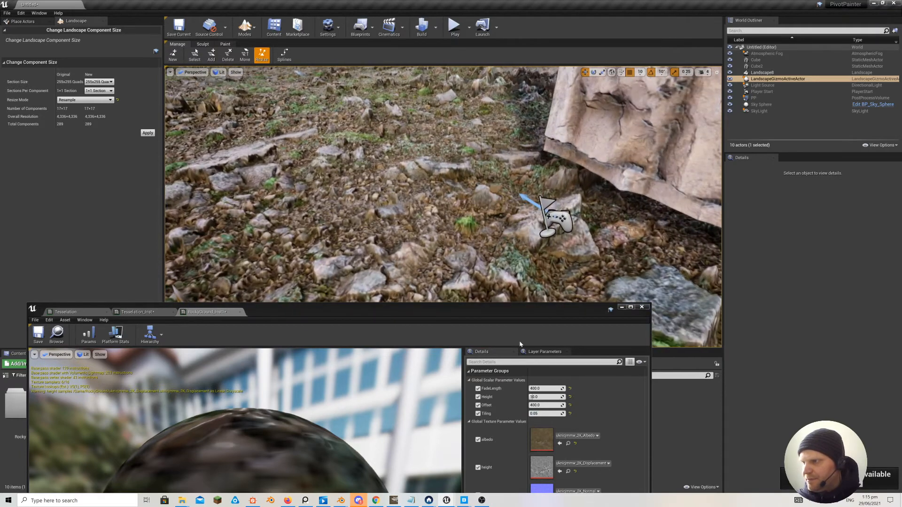
# Set the material instance's Tiling to 0.03, look over the ground, and minimize the material instance window.
pyautogui.click(543, 414)
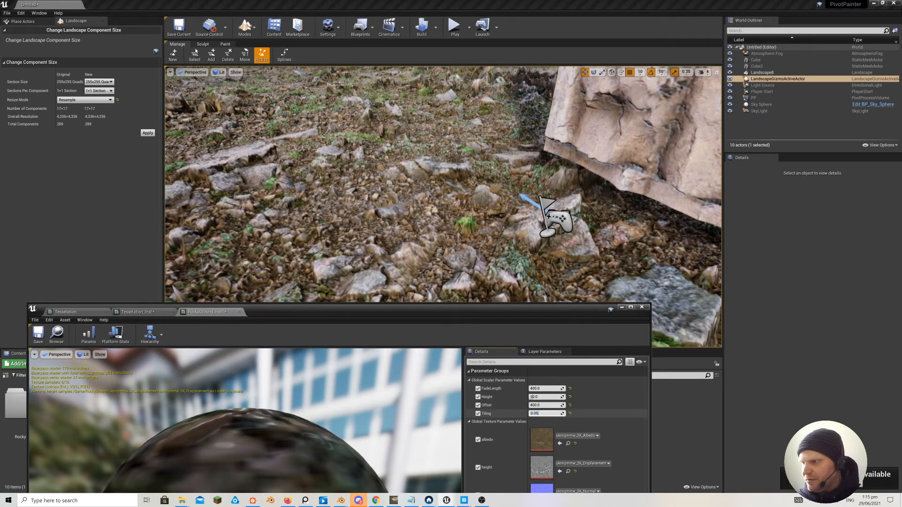
pyautogui.write('0.03')
pyautogui.press('Return')
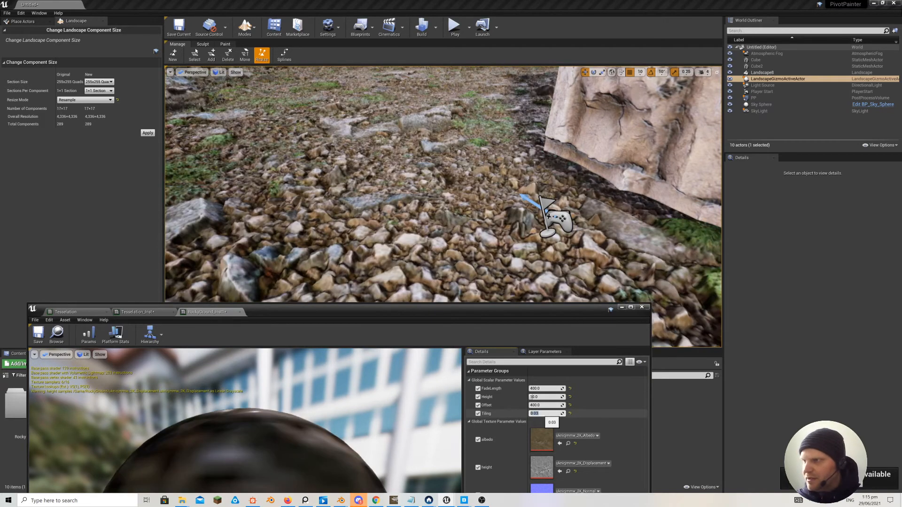
pyautogui.moveTo(444, 198); pyautogui.dragTo(423, 167, button='right')
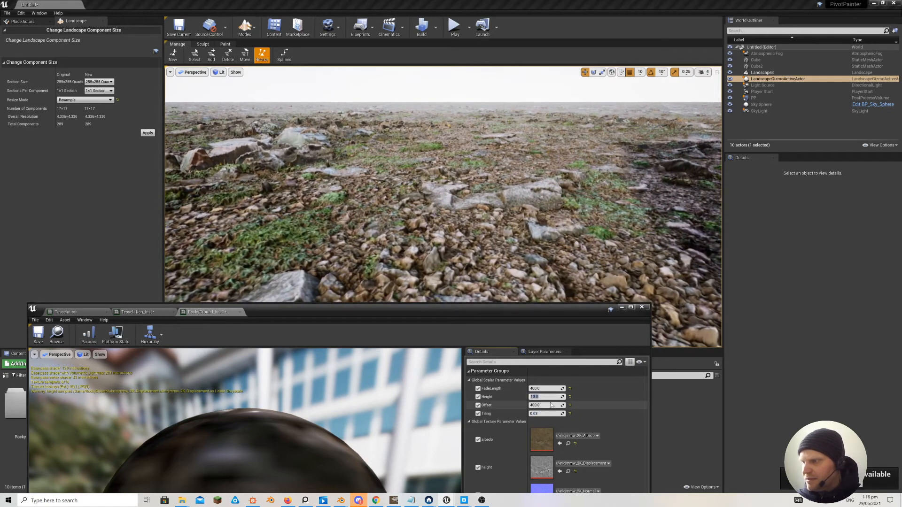
pyautogui.moveTo(423, 188); pyautogui.dragTo(346, 168, button='right')
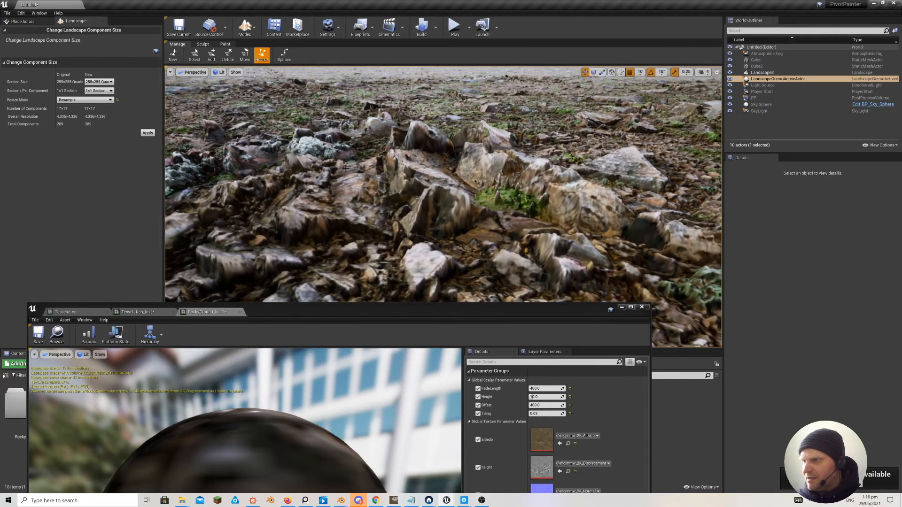
pyautogui.click(622, 308)
pyautogui.moveTo(498, 263)
pyautogui.mouseDown(button='right')
pyautogui.moveTo(497, 235)
pyautogui.moveTo(502, 287)
pyautogui.moveTo(507, 265)
pyautogui.mouseUp(button='right')
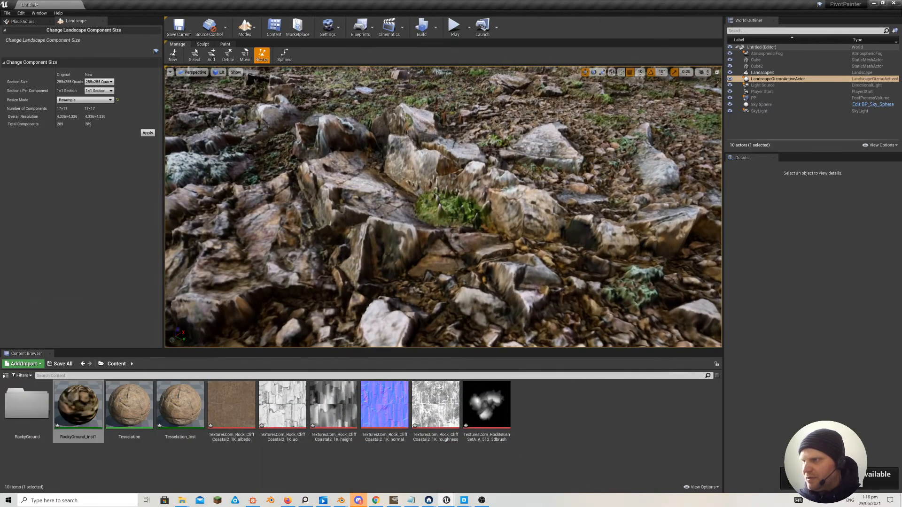
# Switch the viewport to Brush Wireframe view and examine the tessellation density across the resized landscape.
pyautogui.click(220, 73)
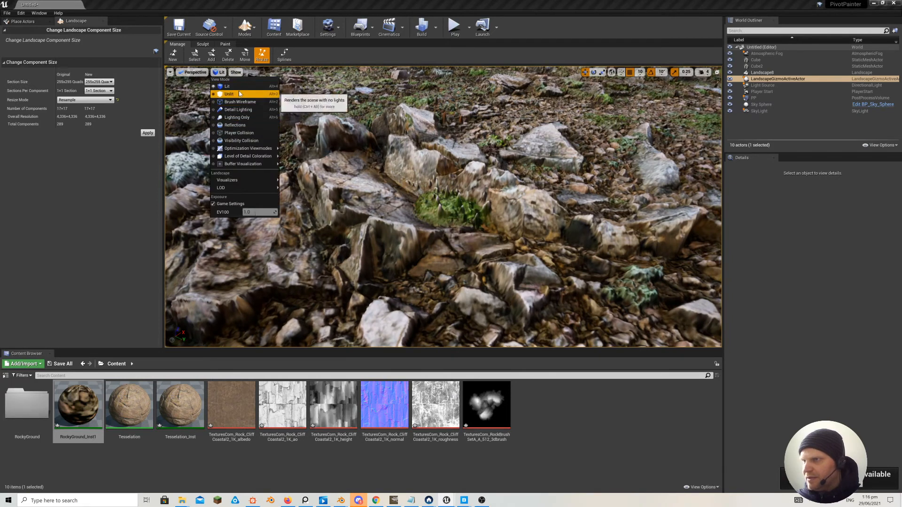
pyautogui.click(238, 88)
pyautogui.click(220, 74)
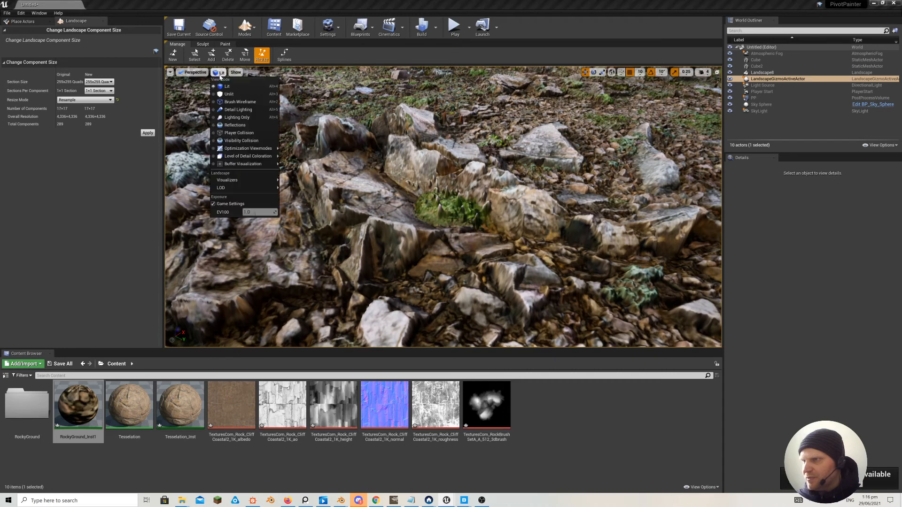
pyautogui.click(234, 102)
pyautogui.moveTo(367, 203); pyautogui.dragTo(367, 203, button='right')
pyautogui.doubleClick(173, 391)
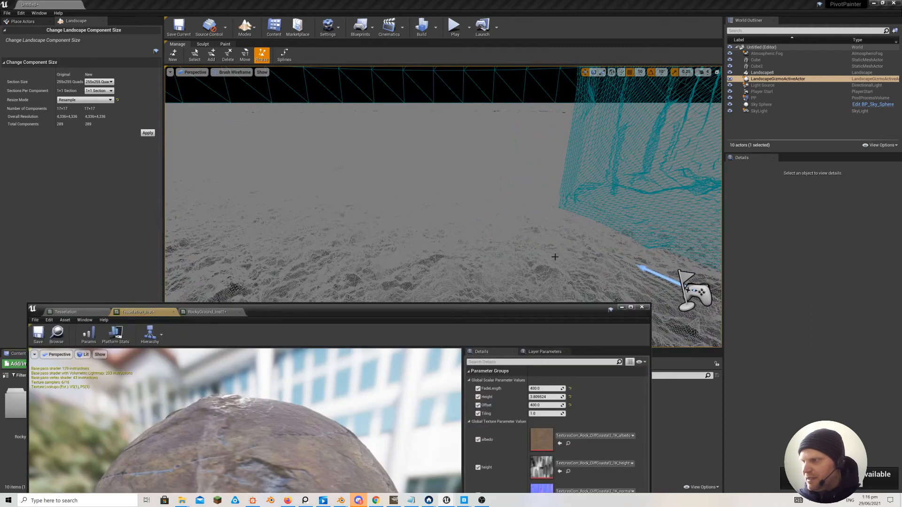
pyautogui.moveTo(454, 310); pyautogui.dragTo(553, 168)
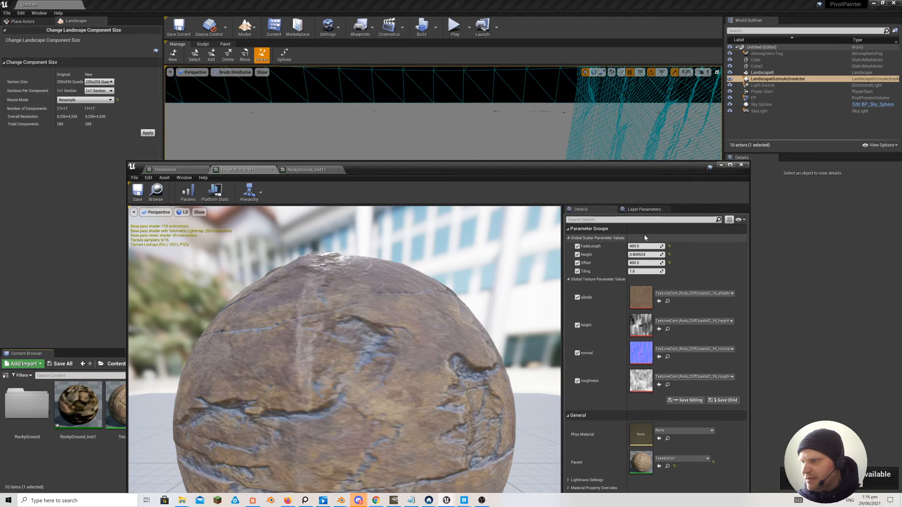
pyautogui.click(721, 165)
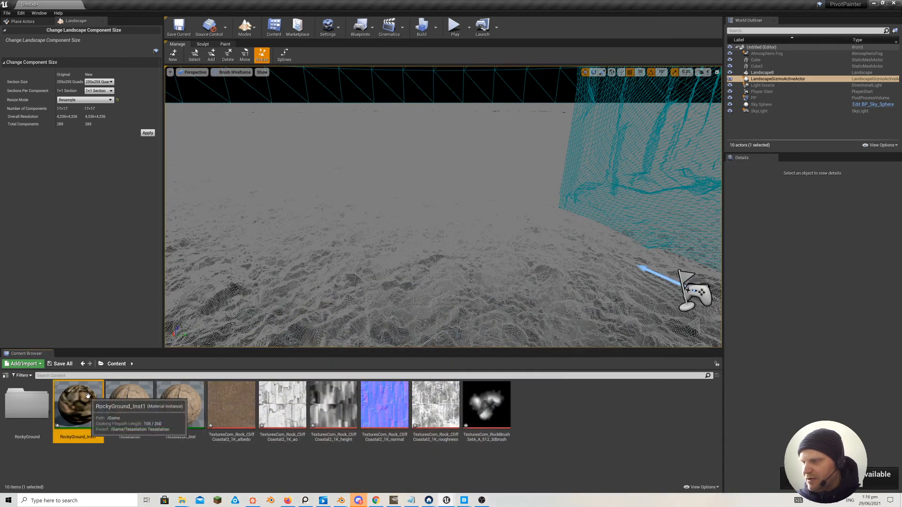
# Open the RockyGround_Inst1 material instance and set both its Offset and FadeLength to 200.
pyautogui.doubleClick(78, 404)
pyautogui.click(655, 264)
pyautogui.write('200')
pyautogui.click(645, 246)
pyautogui.write('20')
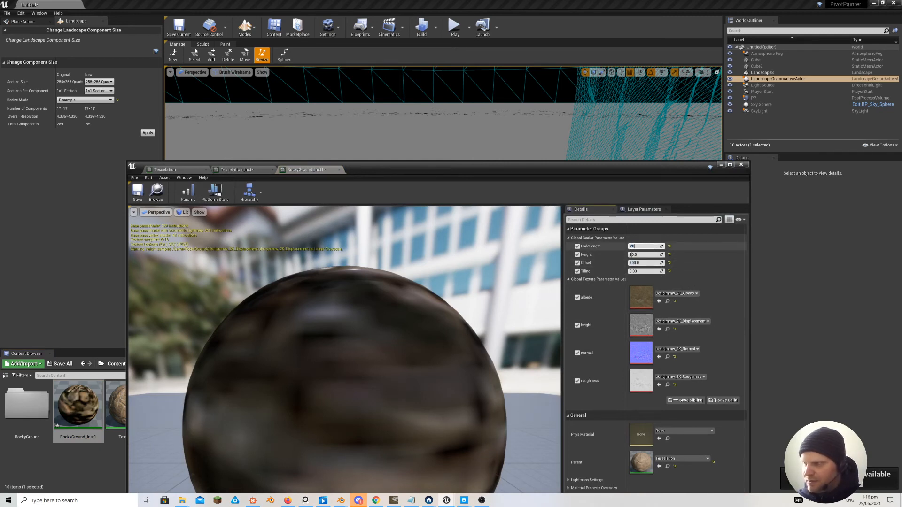
pyautogui.write('0')
pyautogui.press('Return')
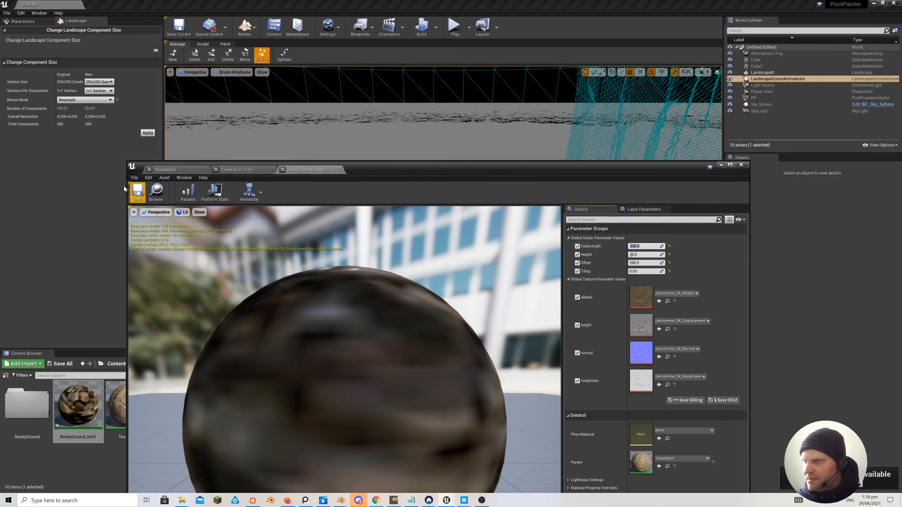
# Set the RockyGround_Inst1 material instance's Offset to 100 and save the asset.
pyautogui.click(639, 263)
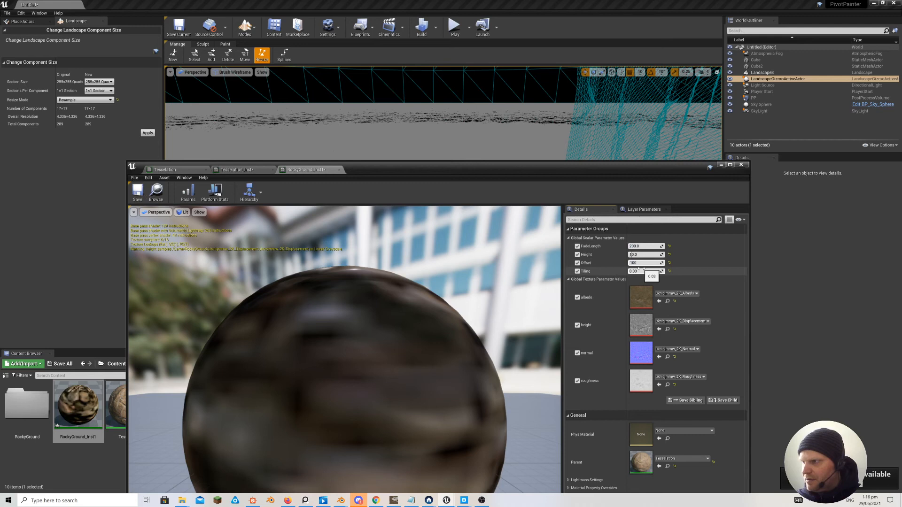
pyautogui.press('Return')
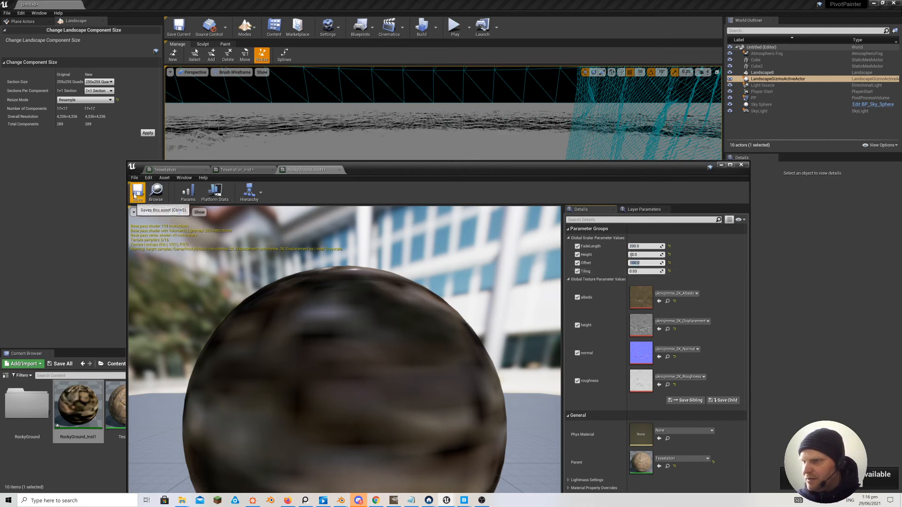
pyautogui.click(137, 194)
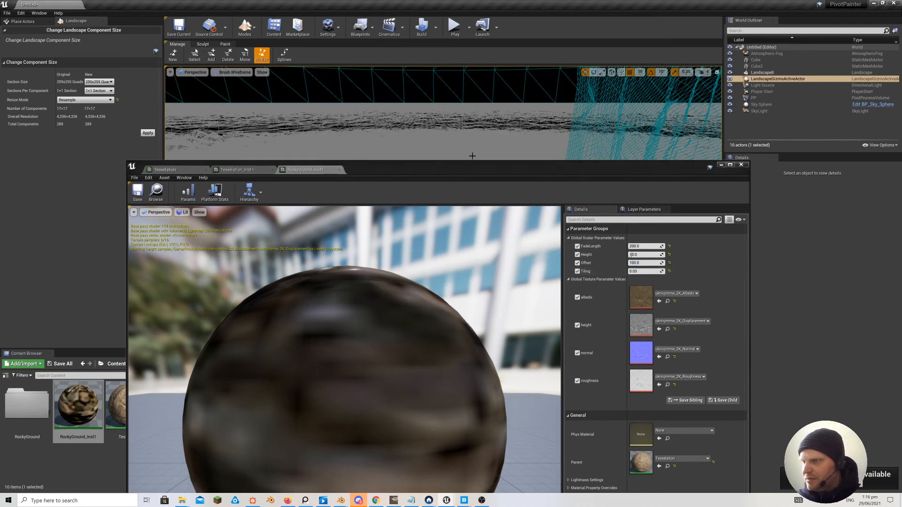
# Minimize the material instance window, return the viewport to Lit shading, and look over the rocky ground and cliff.
pyautogui.click(721, 166)
pyautogui.click(233, 75)
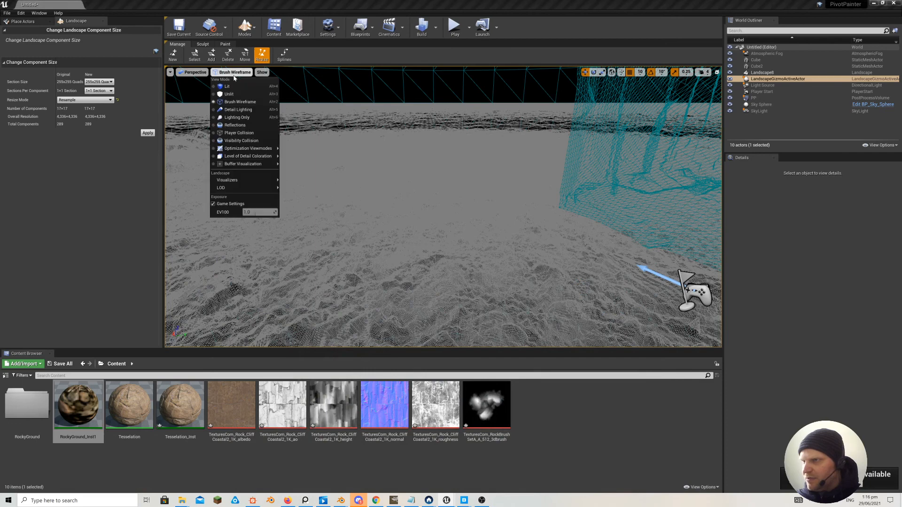
pyautogui.click(235, 85)
pyautogui.moveTo(444, 207)
pyautogui.mouseDown(button='right')
pyautogui.moveTo(440, 286)
pyautogui.moveTo(444, 202)
pyautogui.moveTo(430, 183)
pyautogui.moveTo(432, 136)
pyautogui.moveTo(430, 244)
pyautogui.moveTo(479, 240)
pyautogui.moveTo(479, 207)
pyautogui.moveTo(477, 225)
pyautogui.moveTo(454, 200)
pyautogui.moveTo(428, 207)
pyautogui.mouseUp(button='right')
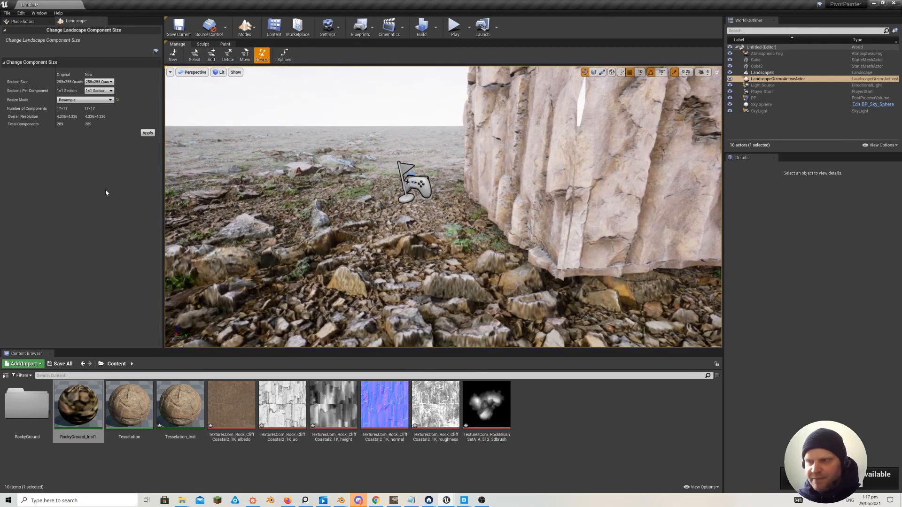